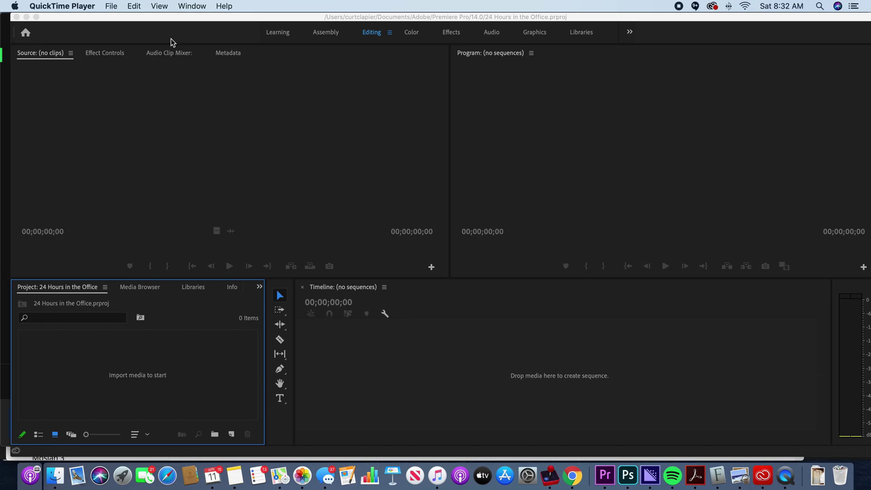
Bring Premiere Pro to the front and open its media import dialog at the Untitled drive.
left_click(111, 7)
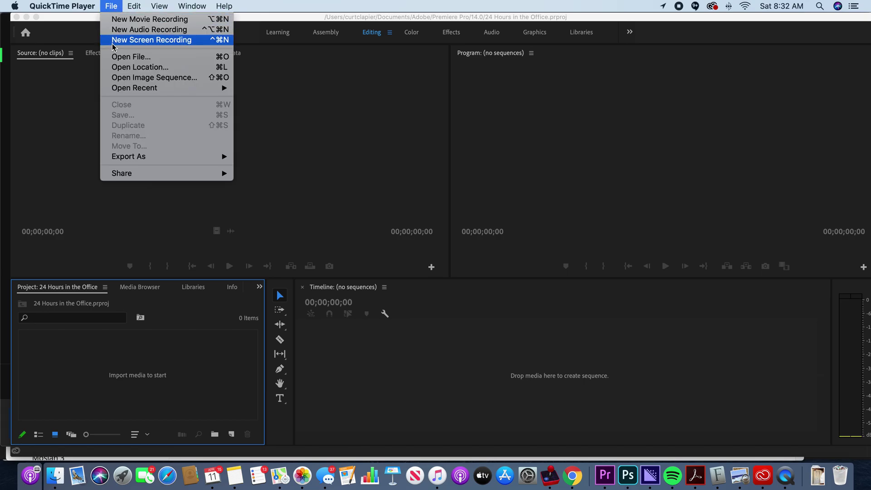
left_click(71, 142)
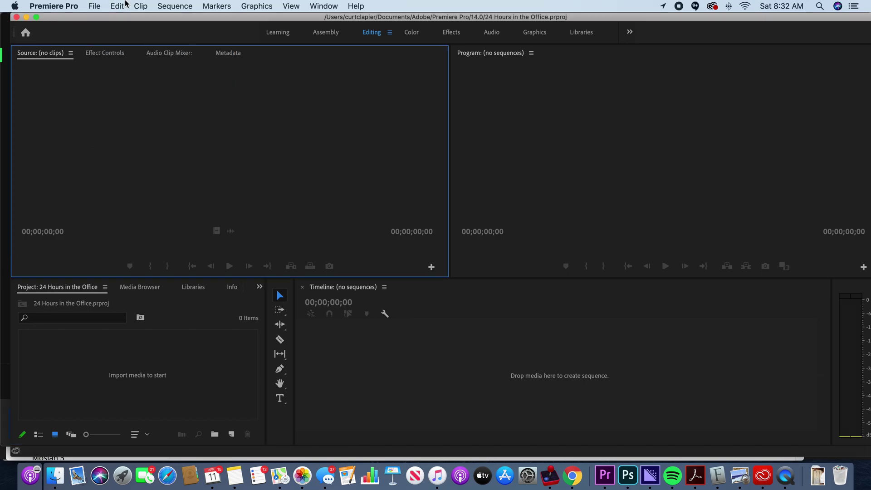
left_click(93, 7)
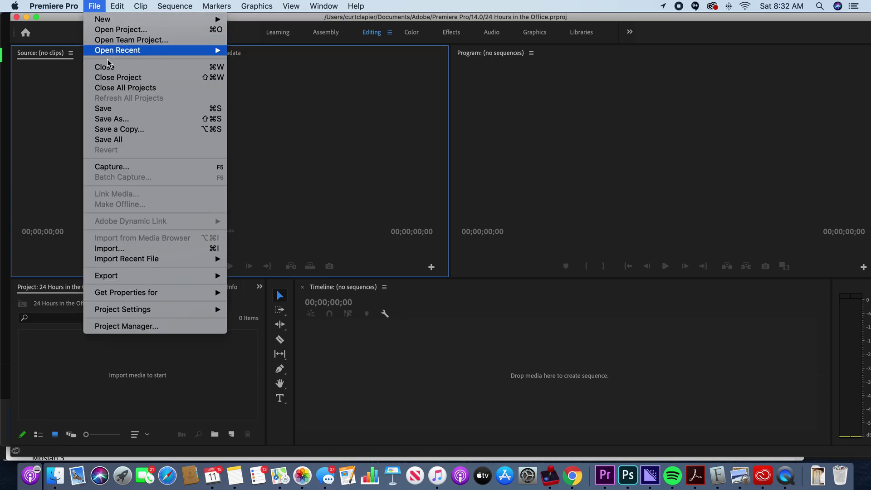
left_click(164, 251)
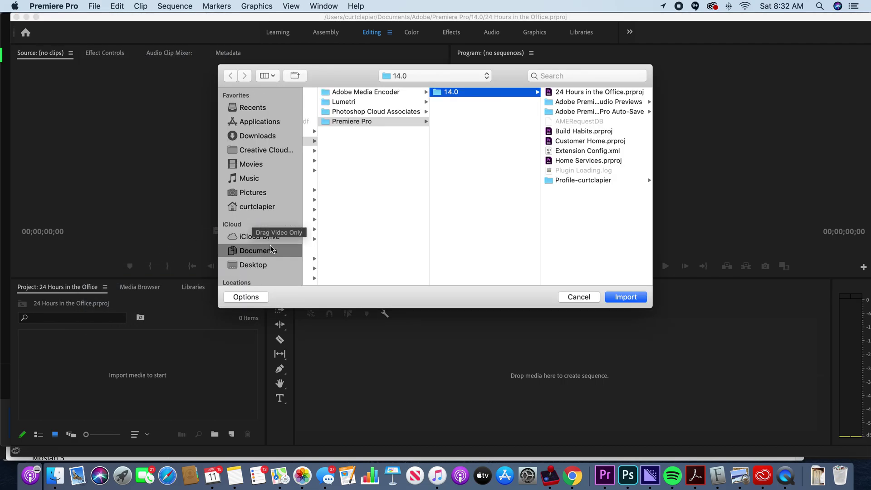
scroll(274, 254, "down", 5)
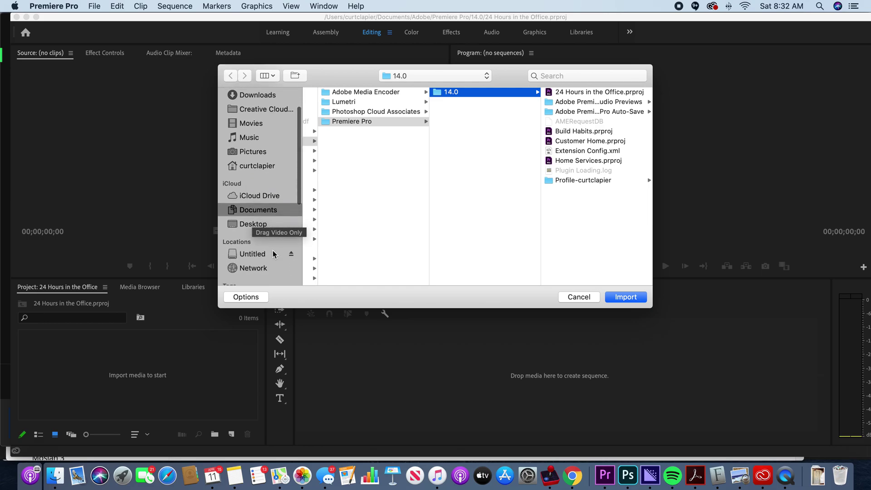
left_click(254, 197)
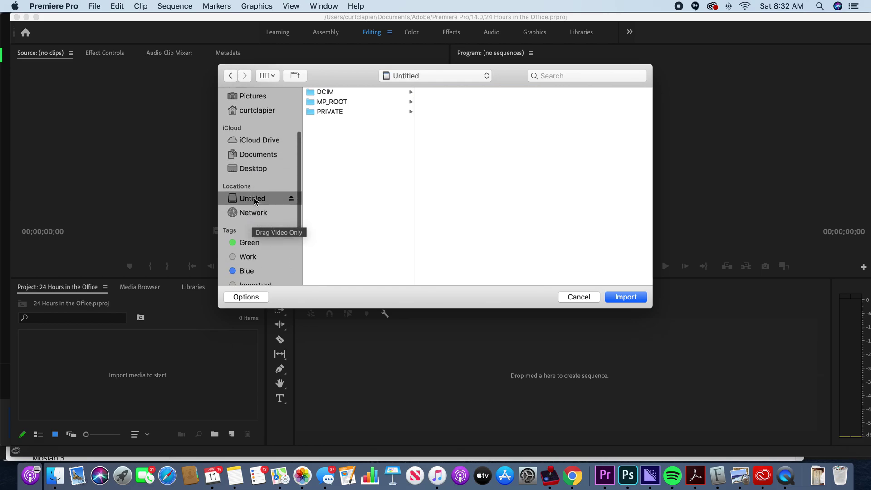
Look through the drive's DCIM and PRIVATE folders, including the photos in 101MSDCF and the SONY subfolder.
left_click(332, 93)
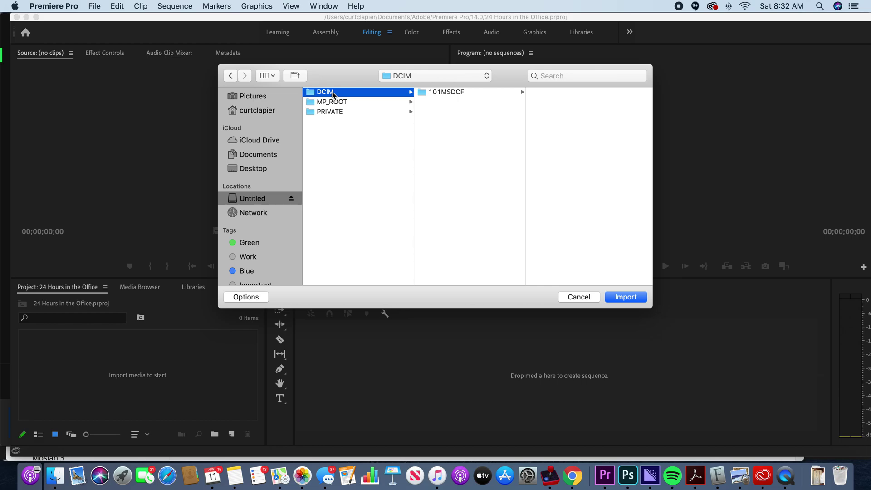
left_click(444, 92)
left_click(553, 121)
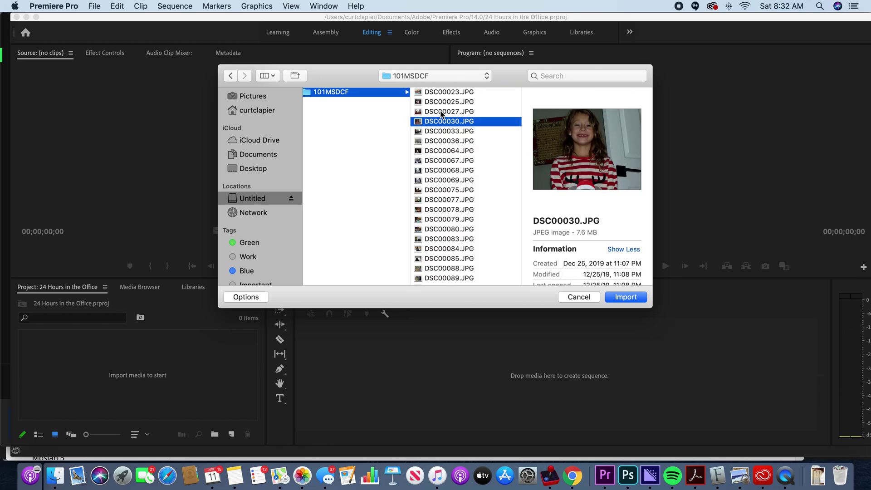
scroll(344, 116, "left", 5)
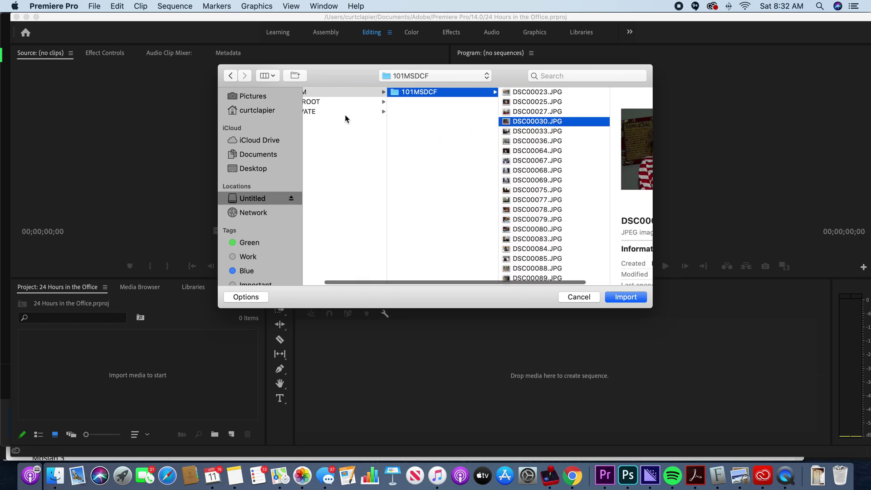
left_click(345, 113)
left_click(456, 92)
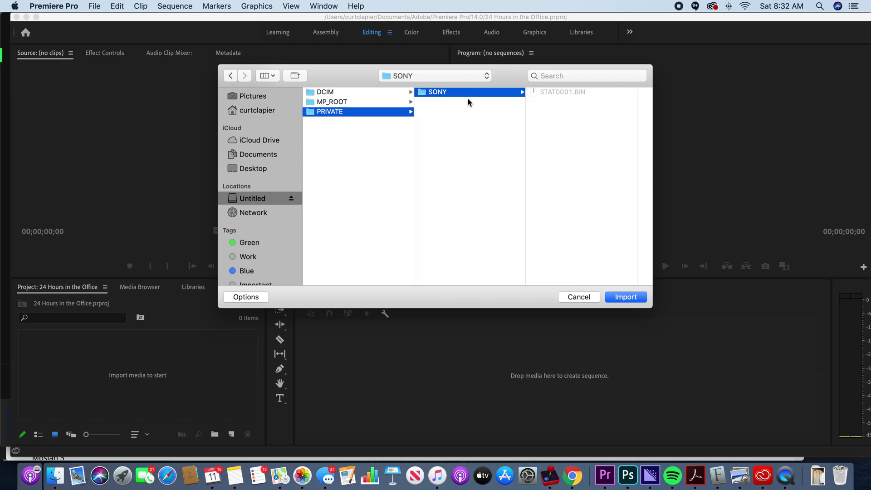
left_click(362, 92)
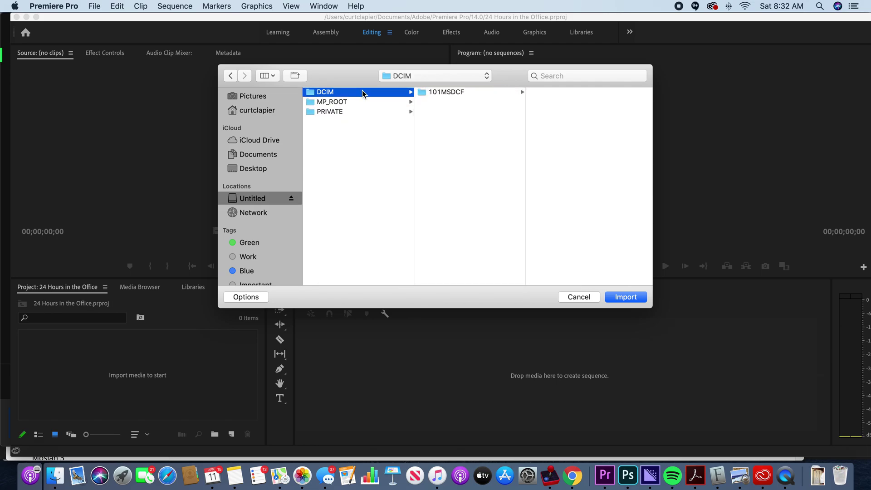
left_click(463, 91)
scroll(566, 194, "down", 10)
scroll(565, 194, "up", 15)
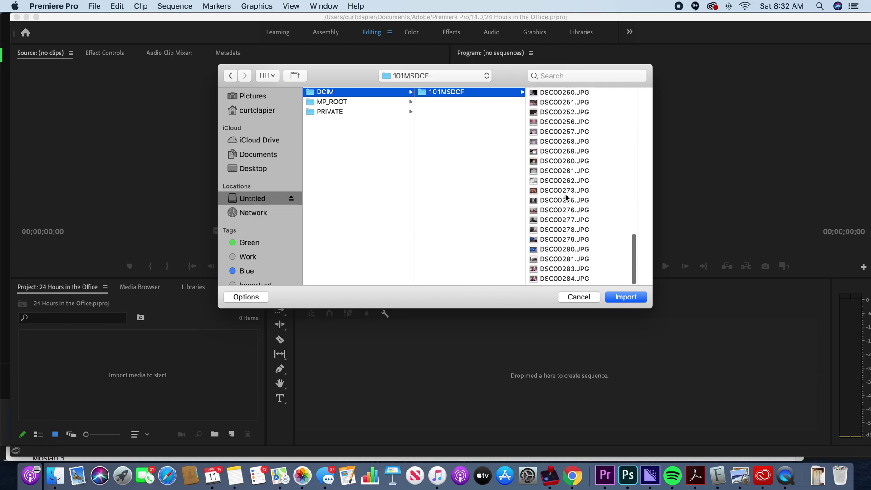
Open the 101ANV01 folder inside MP_ROOT and preview the clips MAH00001.MP4 to MAH00003.MP4.
left_click(347, 101)
left_click(459, 92)
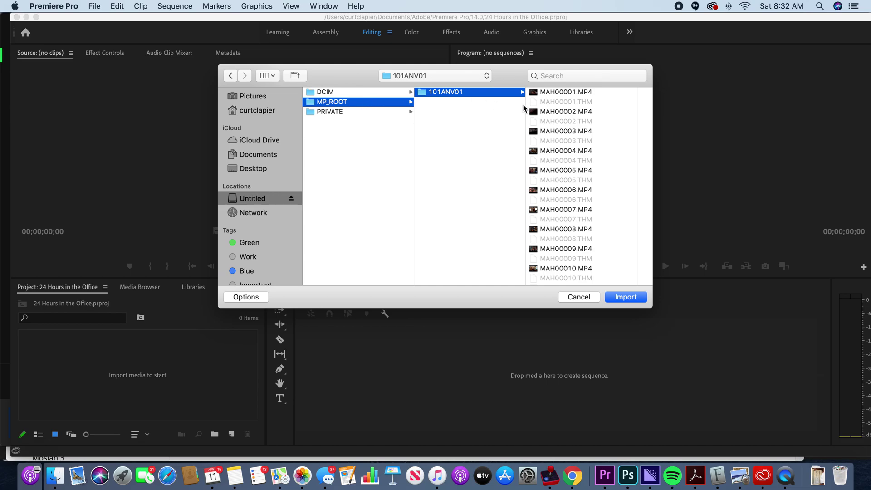
left_click(582, 93)
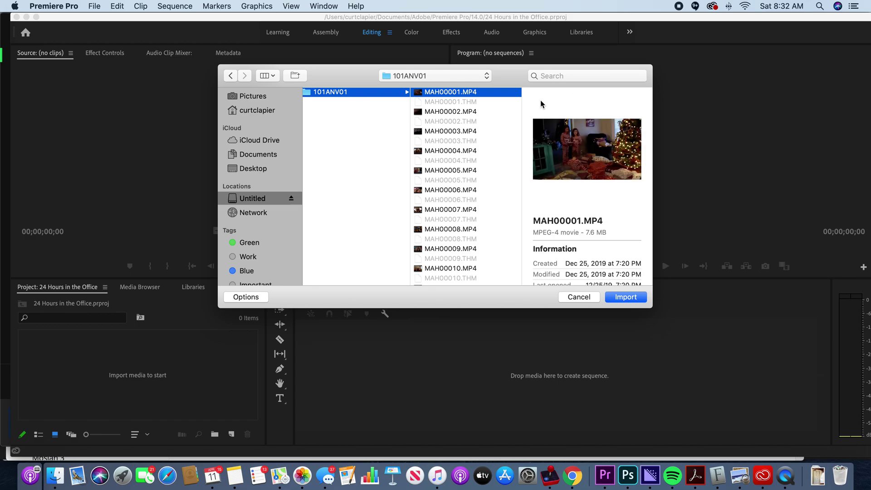
left_click(461, 110)
mouse_move(588, 151)
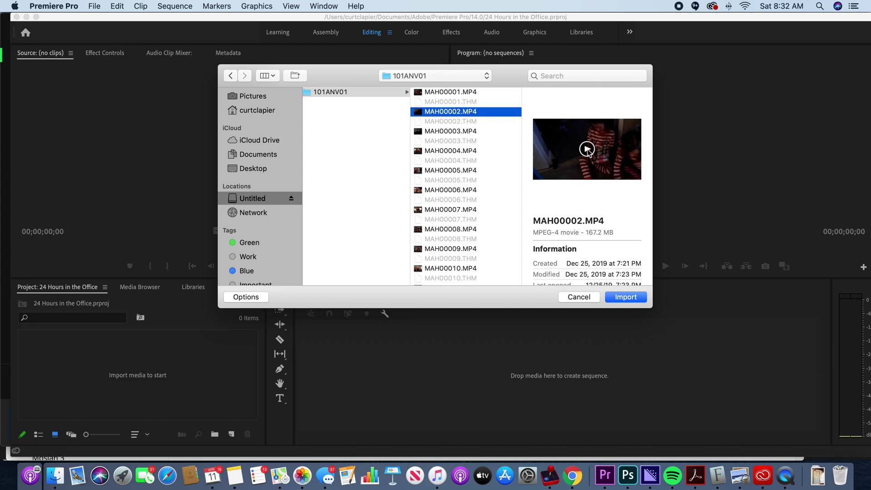
left_click(466, 93)
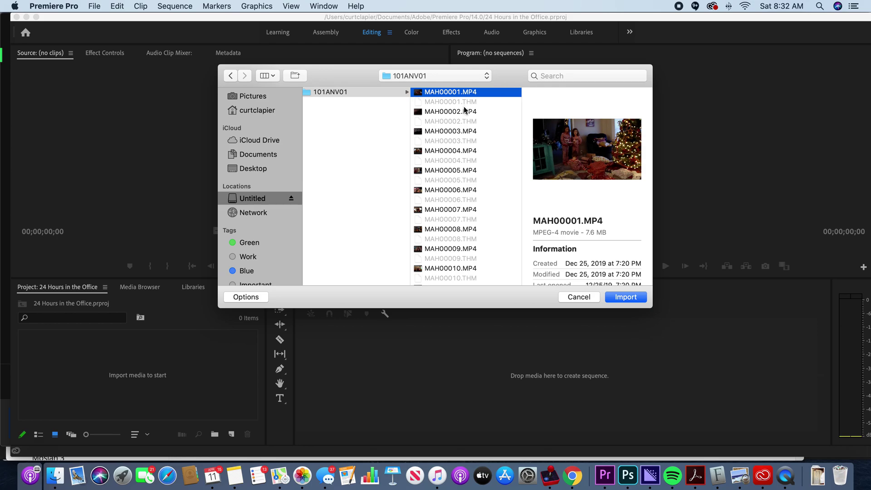
left_click(465, 113)
left_click(466, 132)
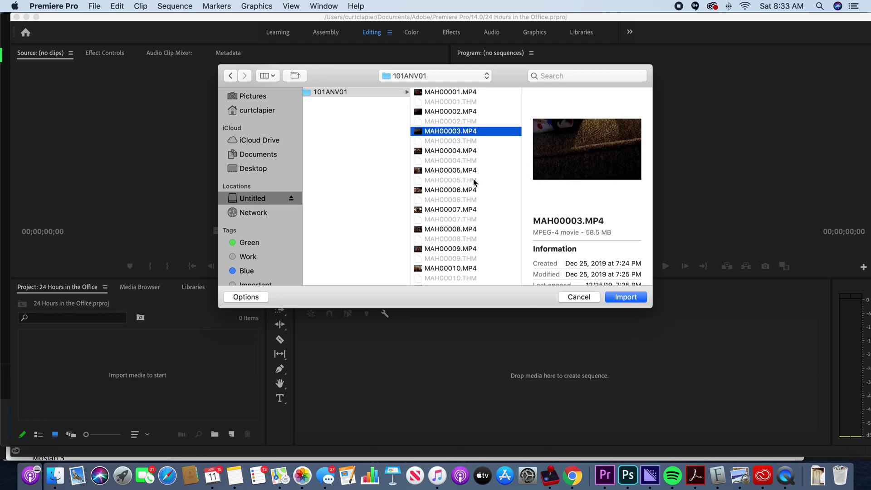
Preview the clips at the end of the list from MAH00390.MP4 back to MAH00386.MP4, and close the dialog without importing.
scroll(473, 182, "down", 5)
scroll(473, 181, "down", 20)
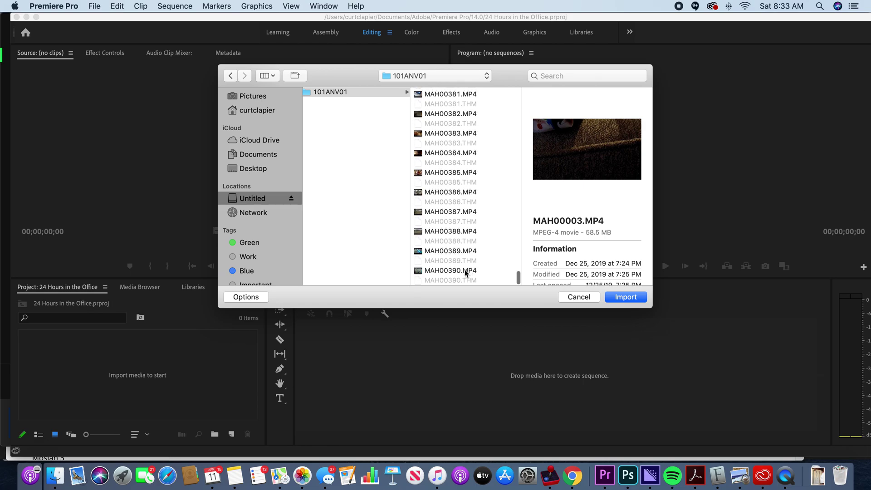
left_click(465, 271)
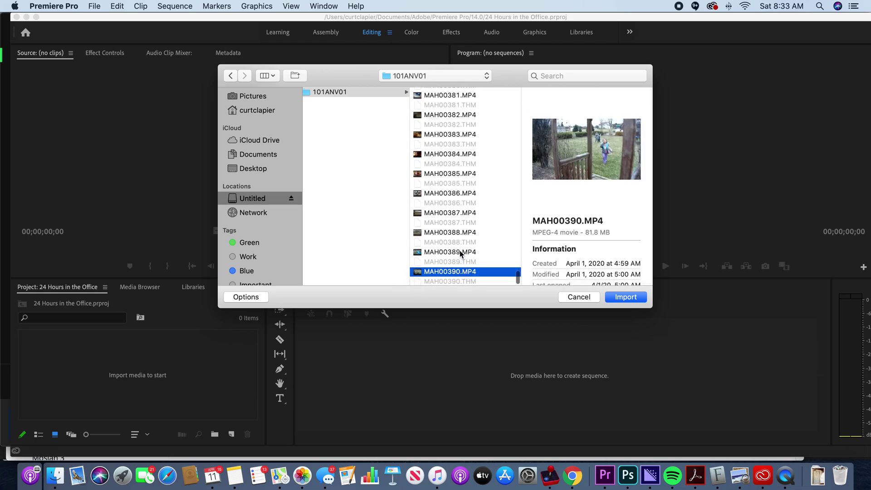
left_click(461, 253)
left_click(460, 232)
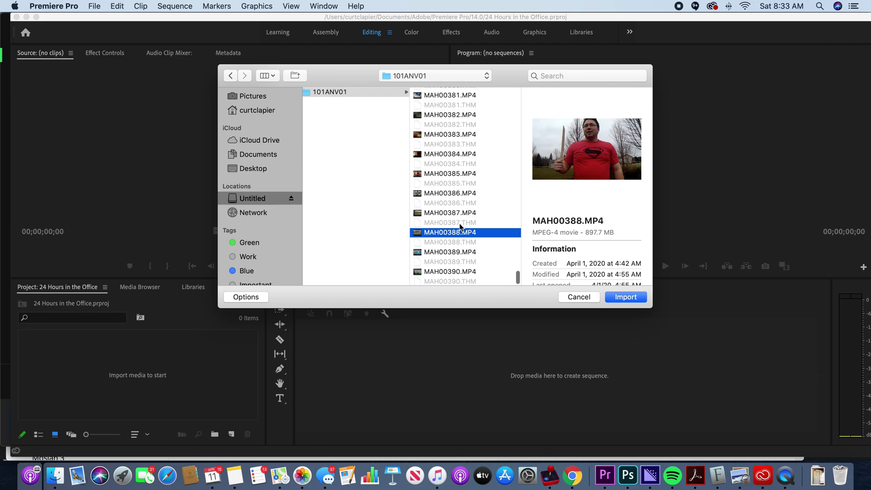
left_click(459, 211)
left_click(458, 193)
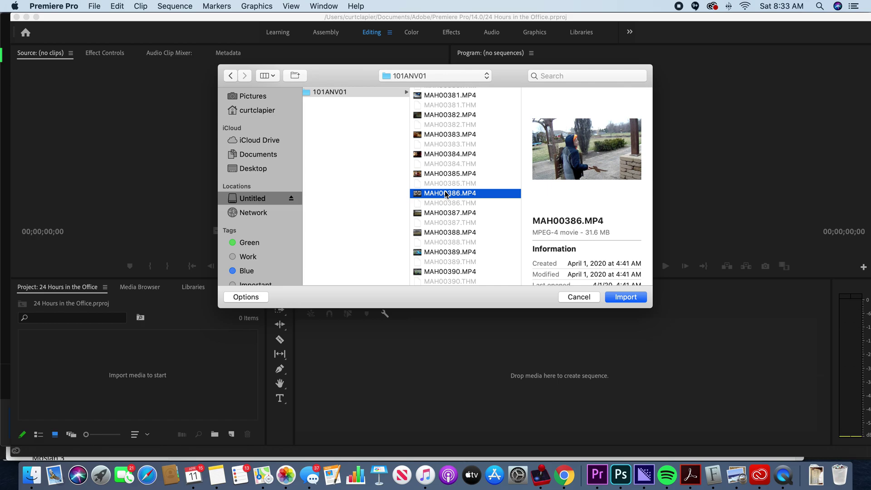
scroll(446, 191, "left", 2)
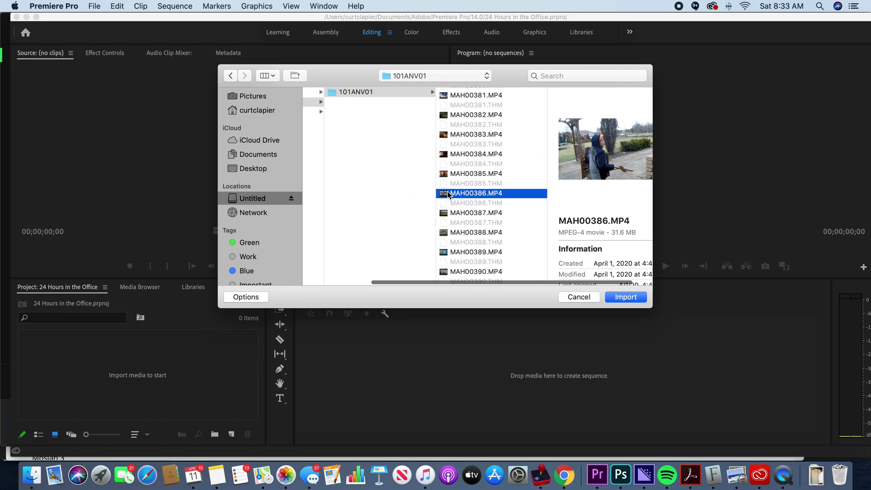
left_click(586, 300)
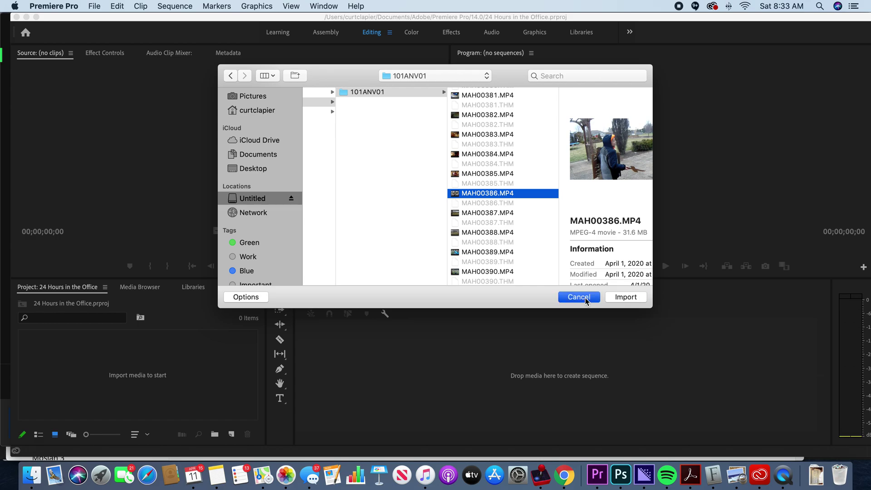
Switch to Finder and close its open Desktop and Downloads windows.
left_click(35, 479)
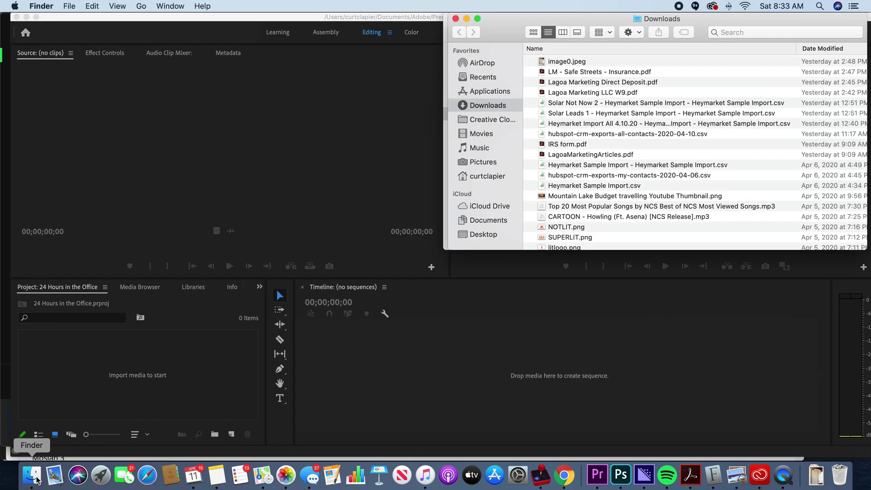
left_click_drag(494, 22, 71, 21)
left_click(505, 28)
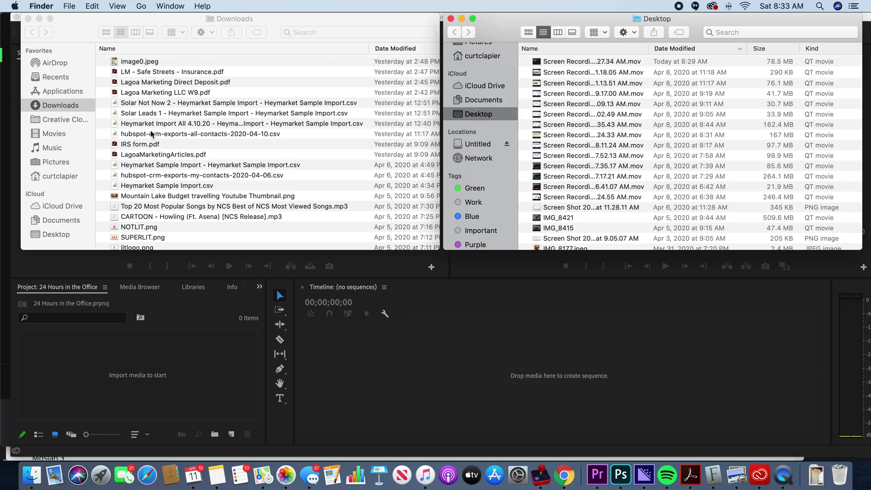
left_click_drag(307, 18, 309, 18)
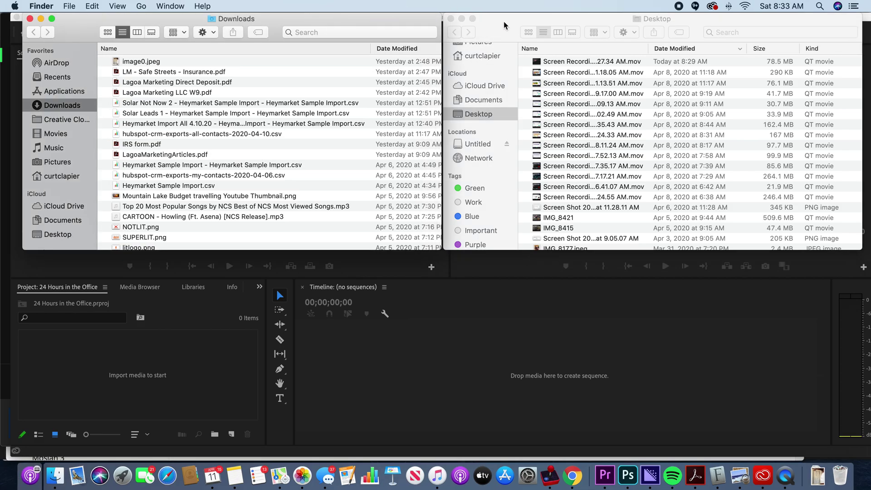
left_click(504, 21)
left_click(451, 18)
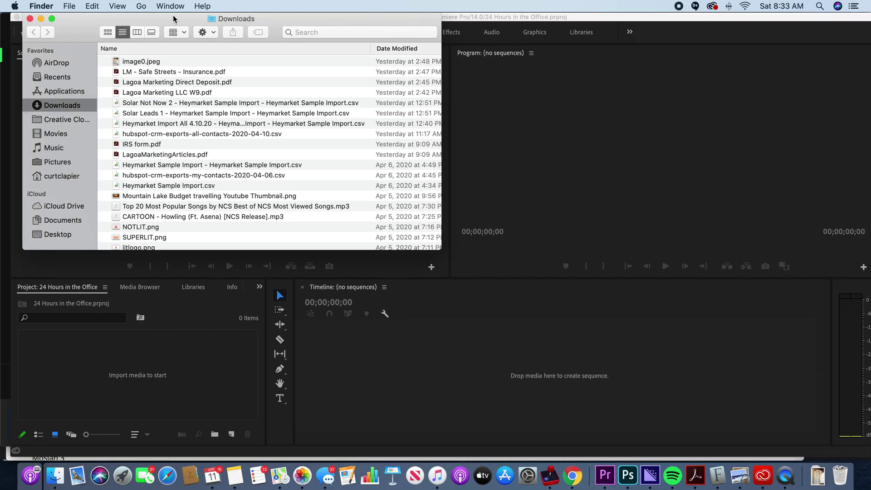
left_click(29, 18)
Open two new Finder windows and place them side by side across the upper half of the screen.
left_click(43, 7)
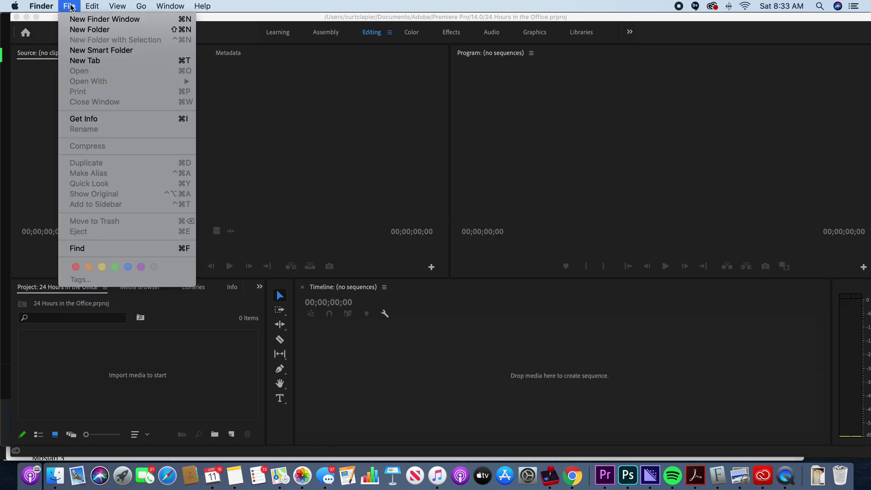
left_click(94, 20)
left_click(69, 6)
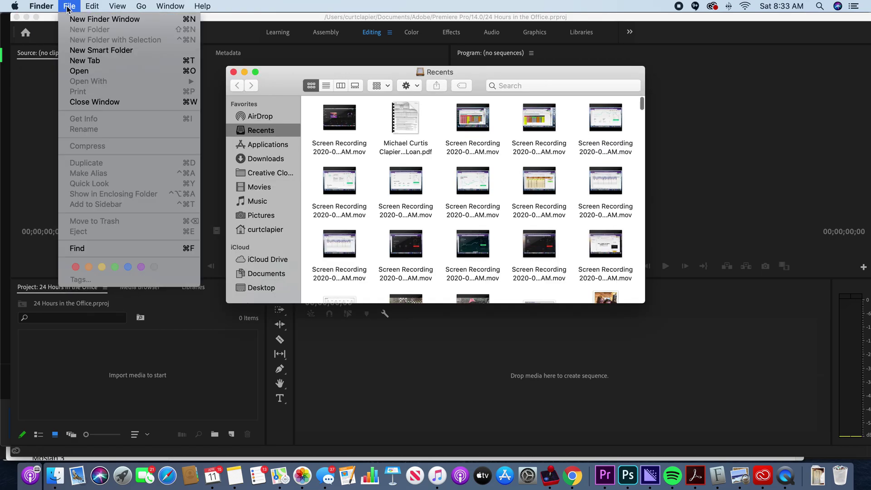
left_click(90, 17)
left_click_drag(295, 85, 61, 20)
left_click_drag(475, 69, 686, 8)
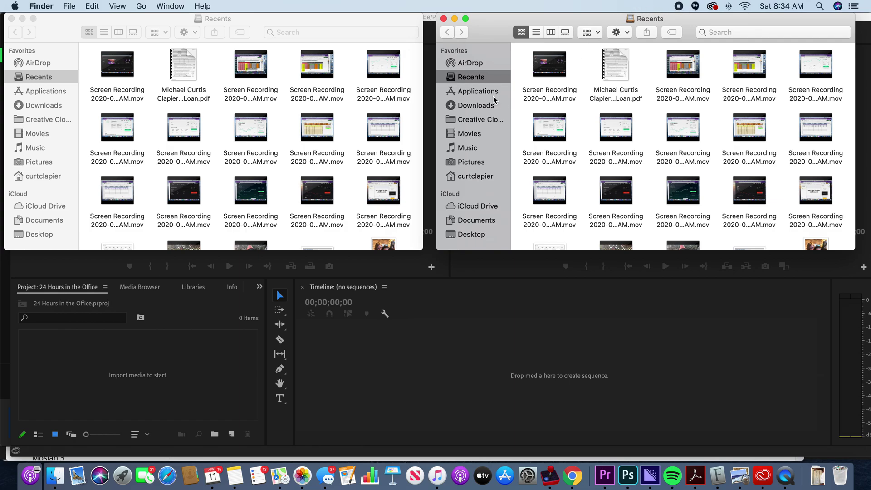
Create a folder named "24 Hour Challenge" in Documents and select it.
left_click(476, 222)
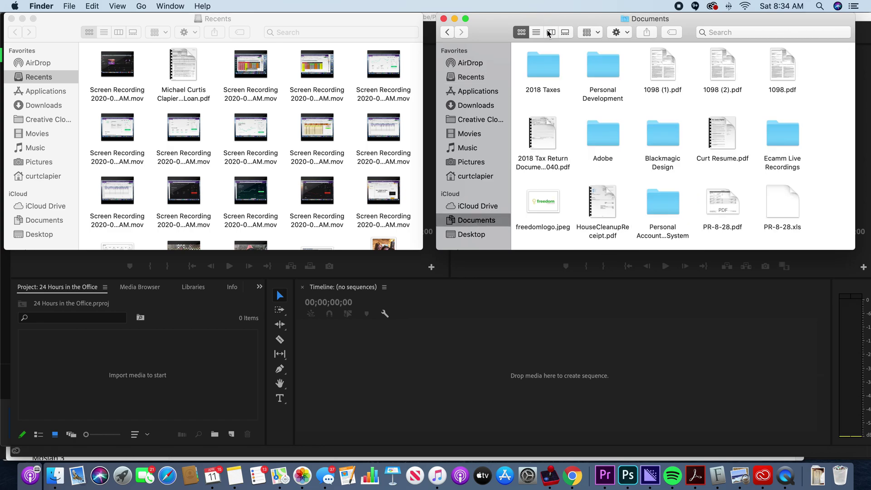
right_click(821, 101)
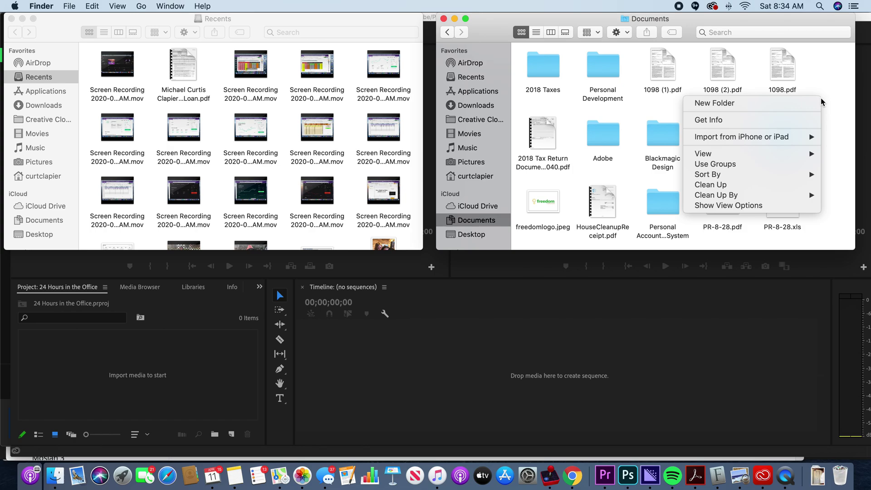
left_click(786, 104)
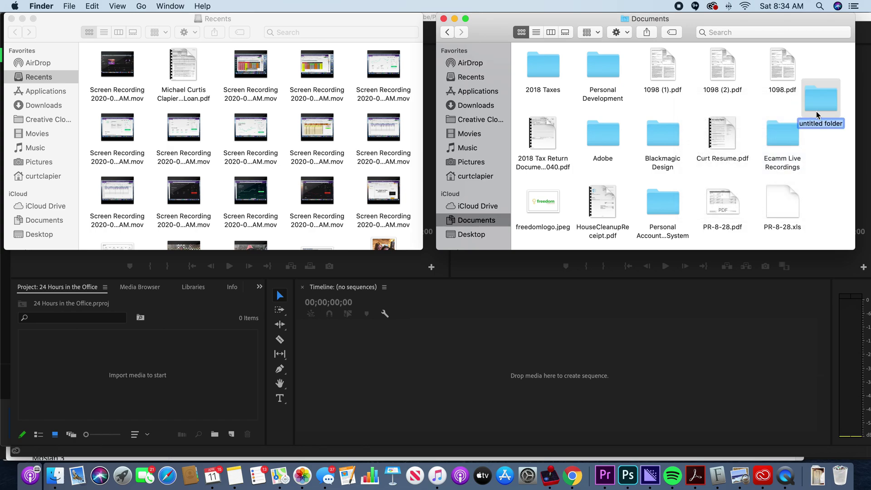
type("24 Hour O")
type("hallenge")
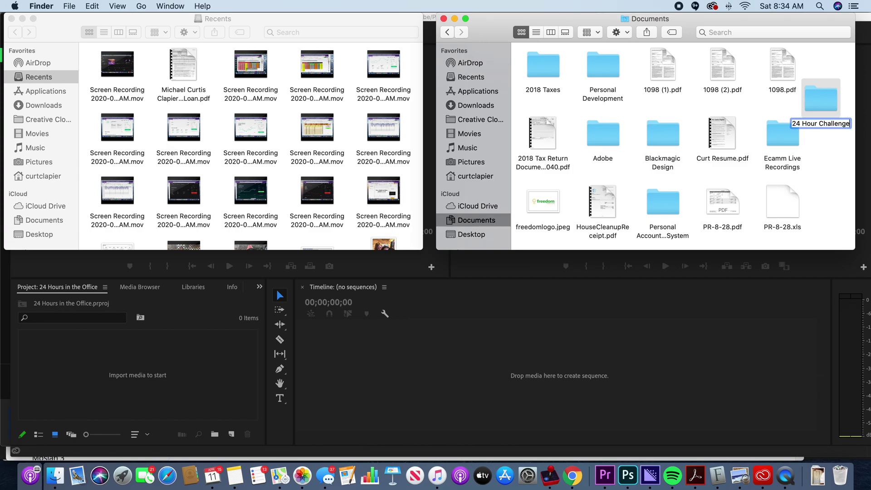
key("Return")
left_click(818, 95)
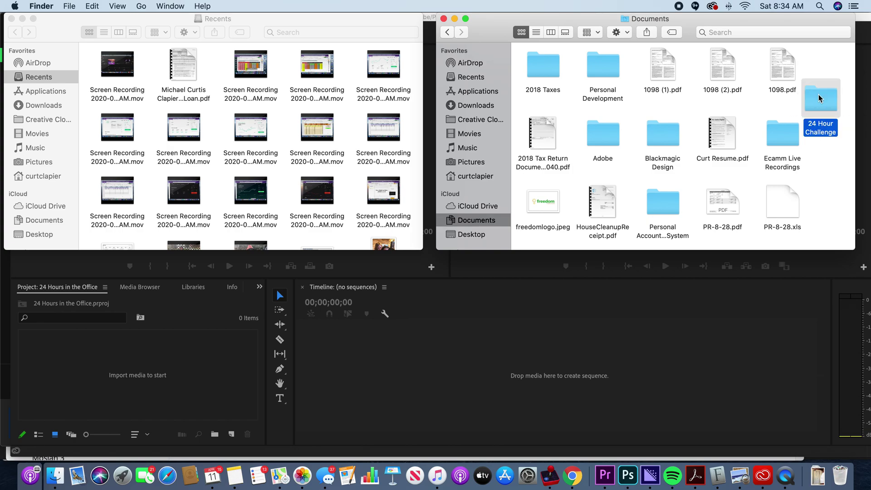
Open the 24 Hour Challenge folder in one window and the Untitled drive's MP_ROOT > 101ANV01 folder in column view in the other.
double_click(819, 95)
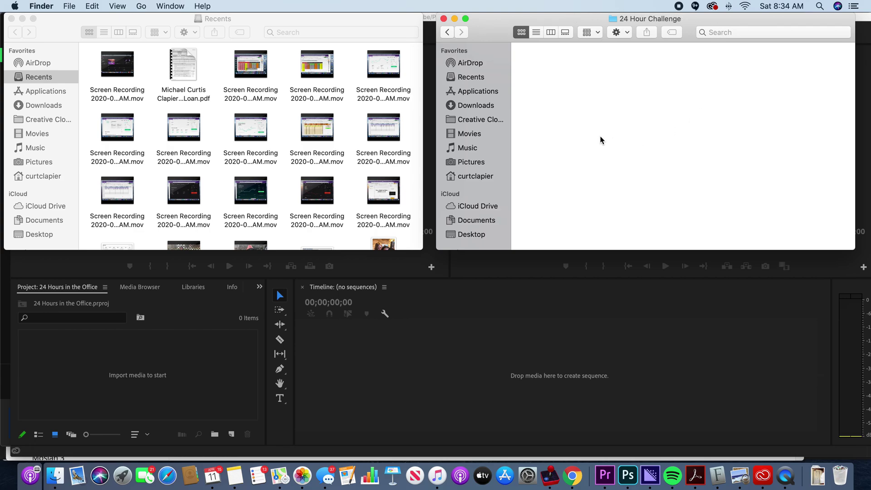
mouse_move(103, 127)
scroll(66, 217, "down", 5)
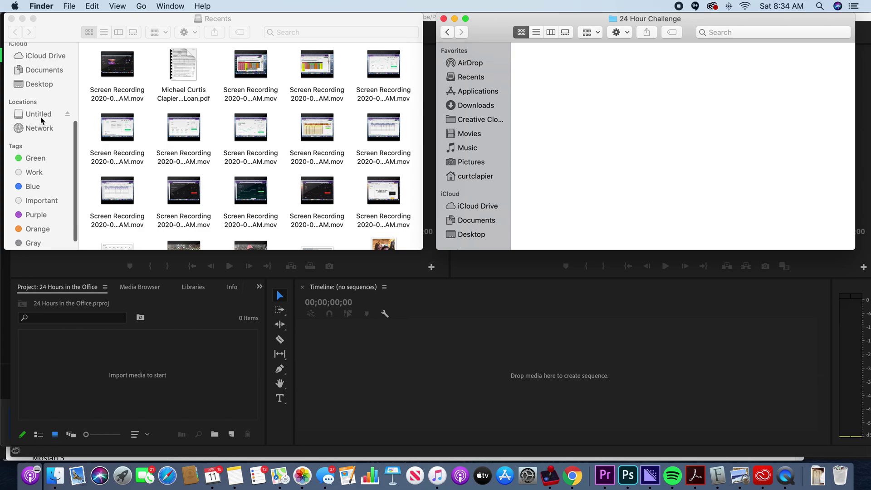
left_click(37, 115)
left_click(36, 116)
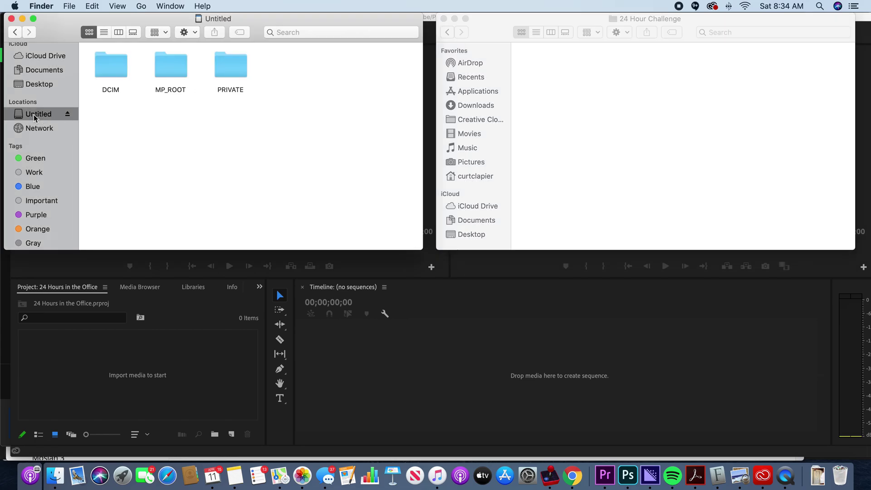
left_click(161, 64)
left_click(119, 32)
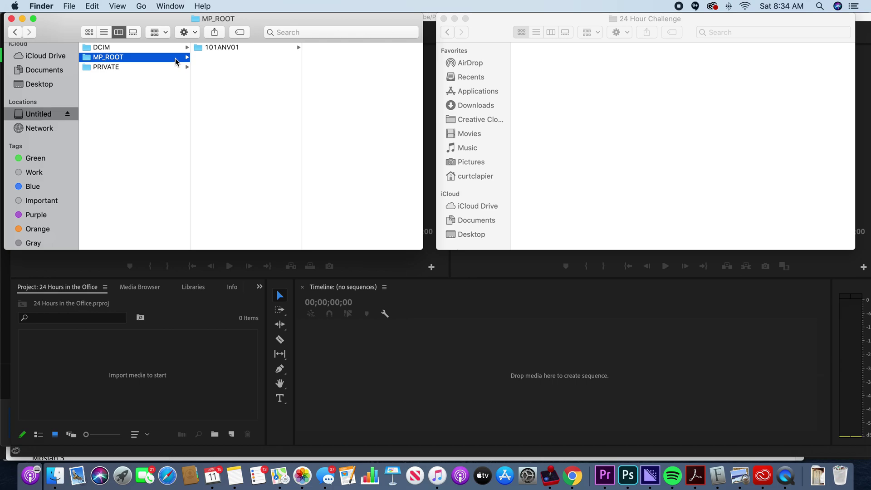
left_click(237, 48)
Preview the clips near the end of the 101ANV01 folder, going back from MAH00385.MP4 to MAH00382.
scroll(353, 190, "down", 20)
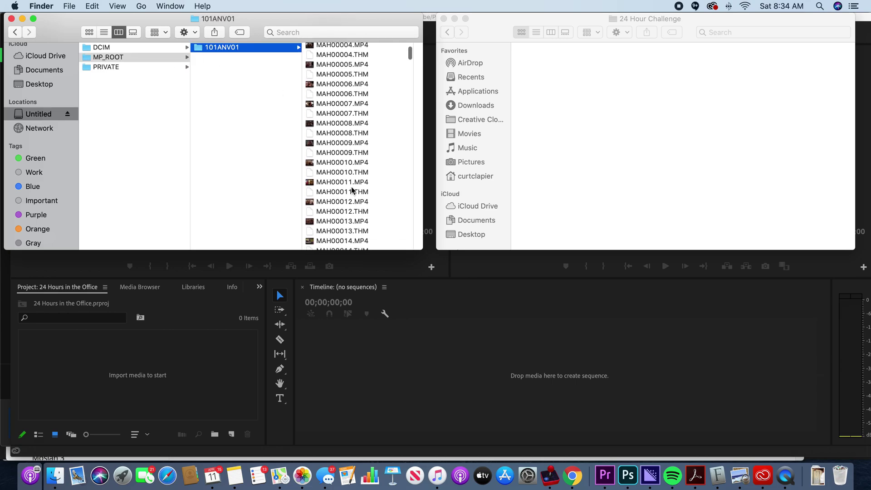
scroll(353, 191, "down", 15)
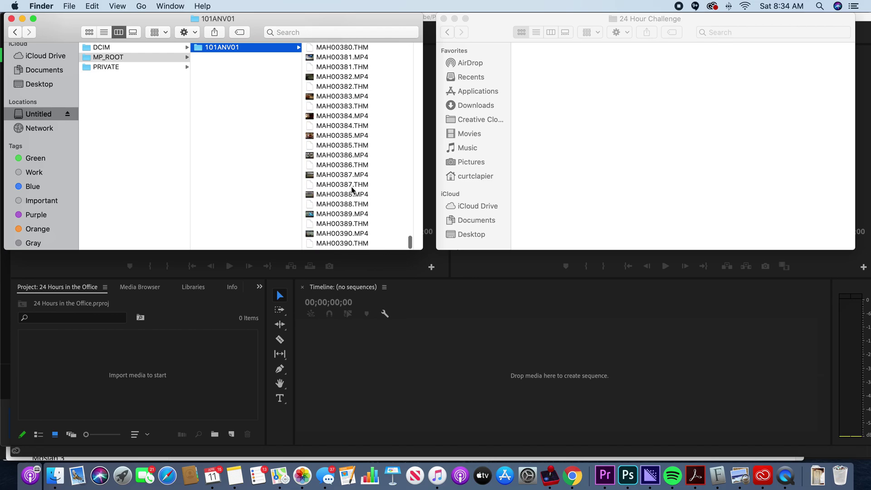
left_click(349, 136)
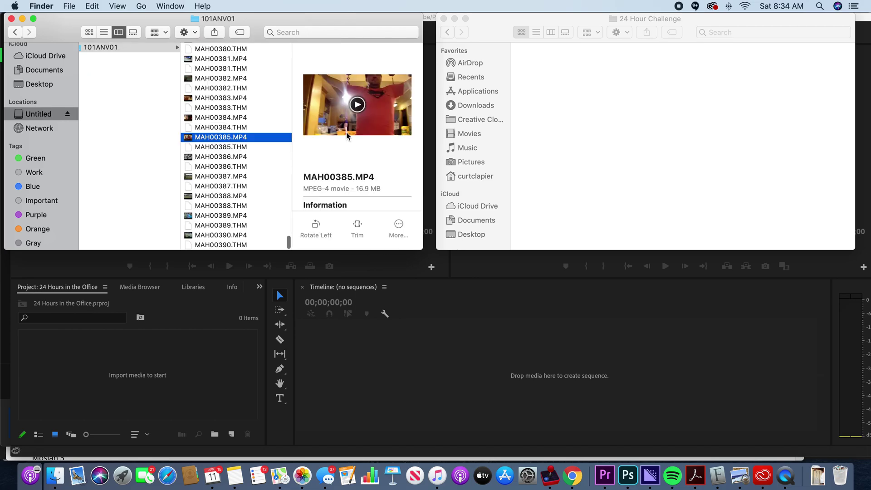
key("Up")
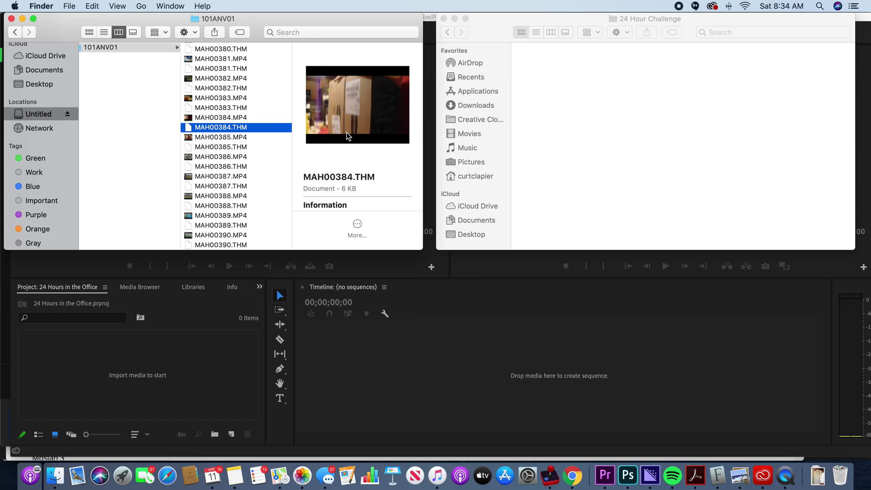
key("Up")
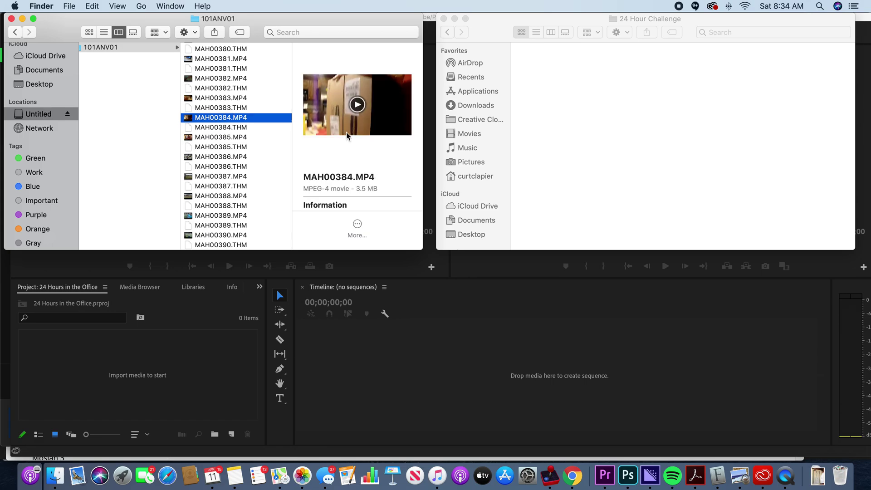
key("Up")
key("Up")
key("Up")
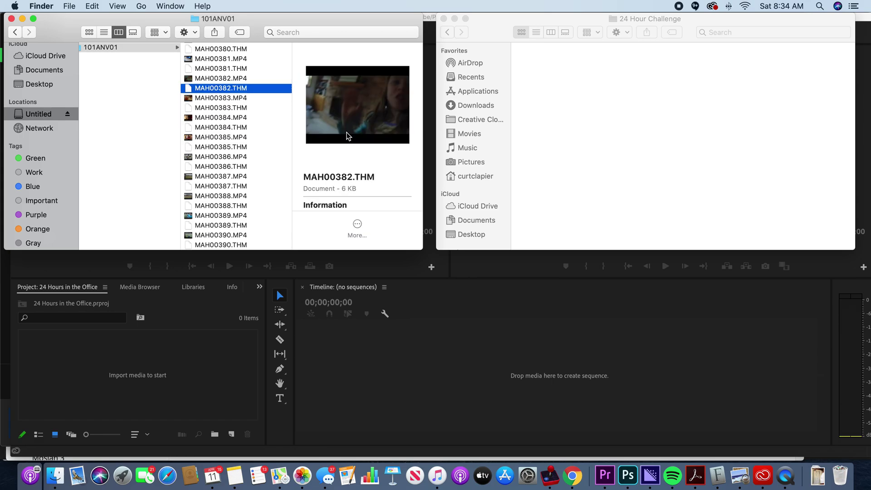
key("Down")
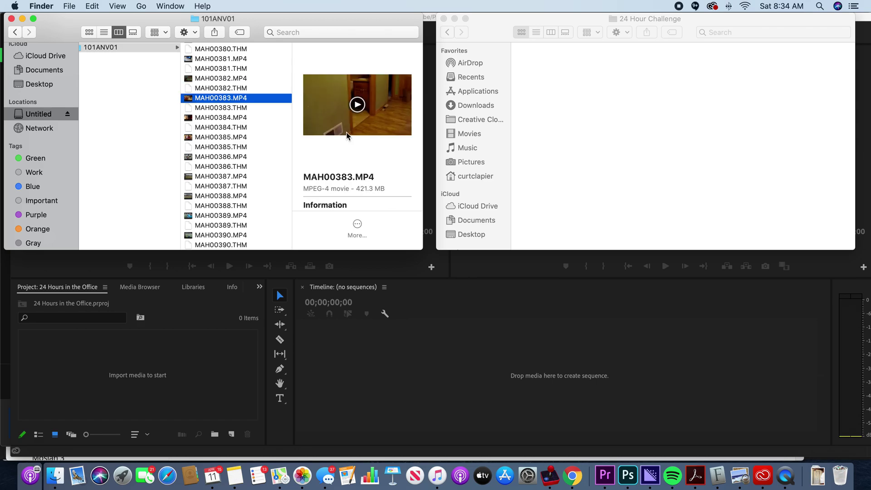
Mark the clip MAH00382.MP4 with the Red tag.
left_click(219, 78)
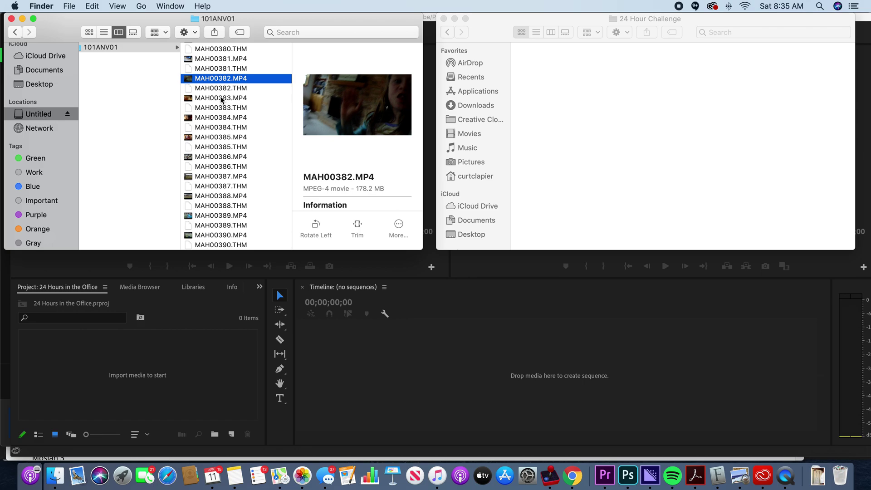
scroll(221, 97, "up", 5)
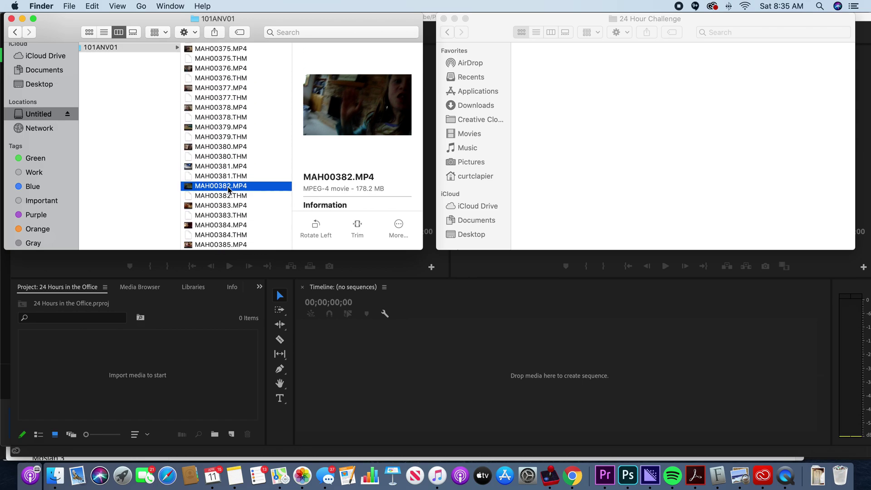
right_click(229, 188)
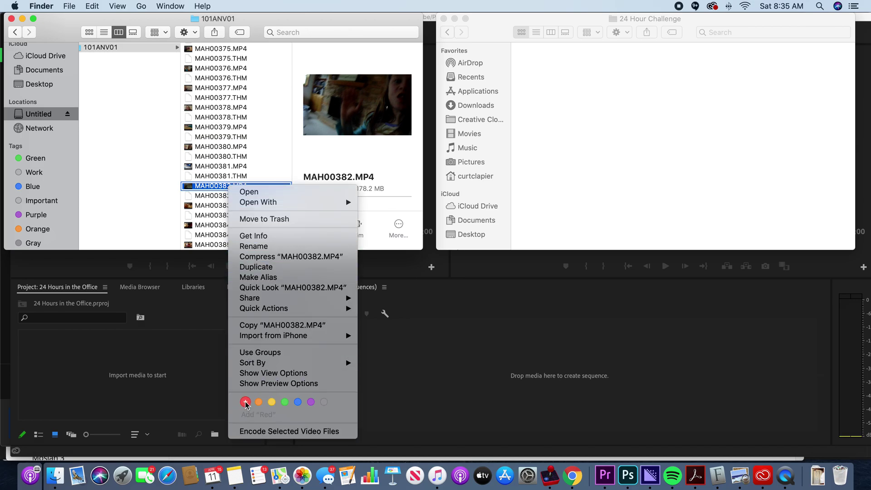
left_click(232, 320)
Preview the earlier clips one by one from MAH00377.MP4 back to MAH00355.MP4 to find where the challenge footage starts.
scroll(240, 186, "up", 3)
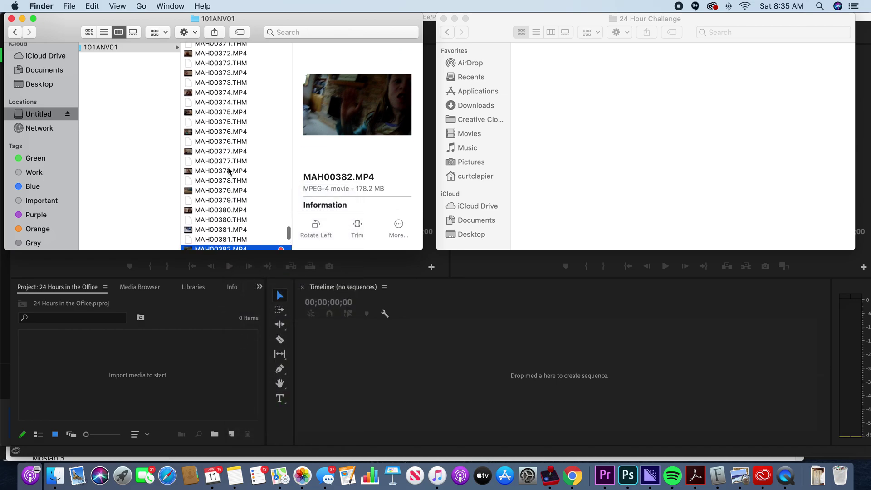
left_click(225, 153)
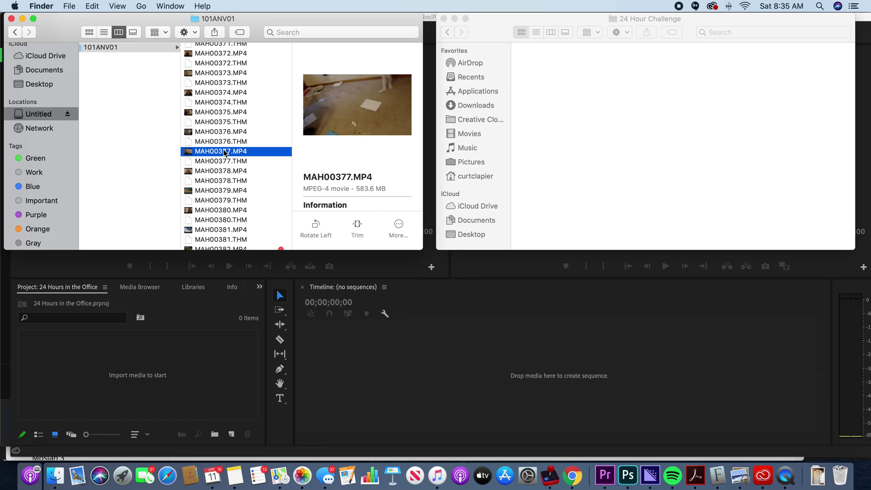
key("Up")
key("Up")
key("Up")
key("Up")
key("Up")
key("Up")
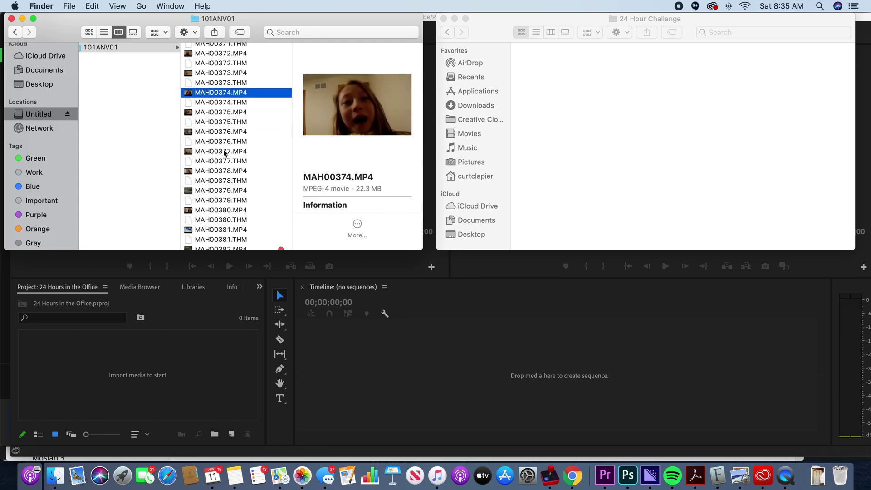
key("Up")
key("Up")
key("Up")
key("Up")
key("Up")
key("Up")
key("Up")
key("Up")
key("Up")
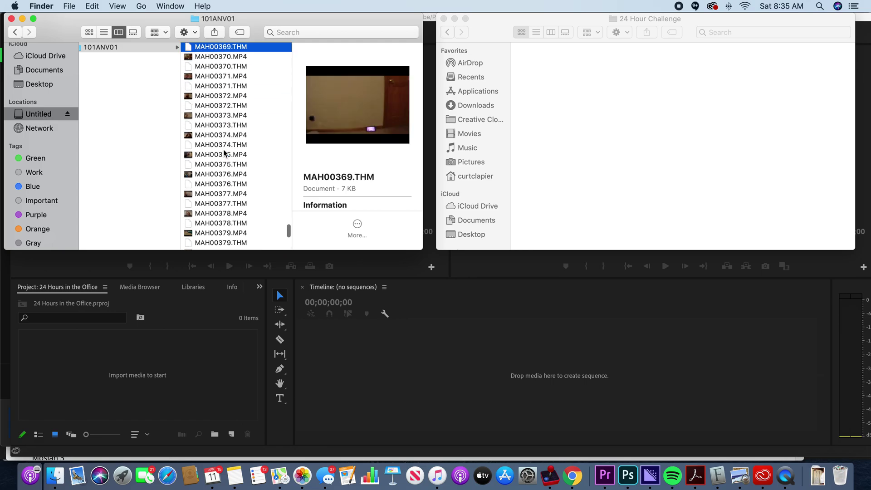
key("Up")
key("Up")
key("Up")
key("Up")
key("Up")
key("Up")
key("Up")
key("Up")
key("Up")
key("Up")
key("Up")
key("Up")
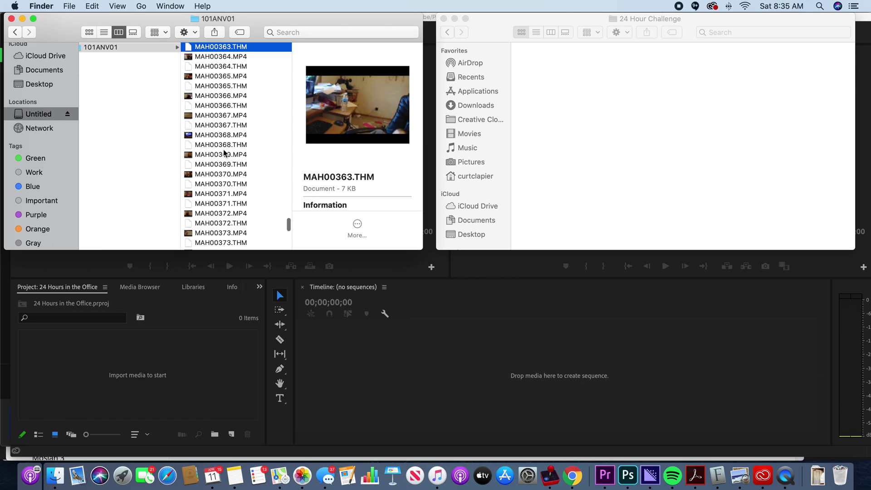
key("Up")
key("Up")
key("Up")
key("Up")
key("Up")
key("Up")
key("Up")
key("Up")
key("Up")
key("Up")
key("Up")
key("Up")
key("Up")
key("Up")
key("Up")
key("Up")
key("Up")
Go forward through the clips to MAH00357.MP4 and mark it with the Red tag.
key("Down")
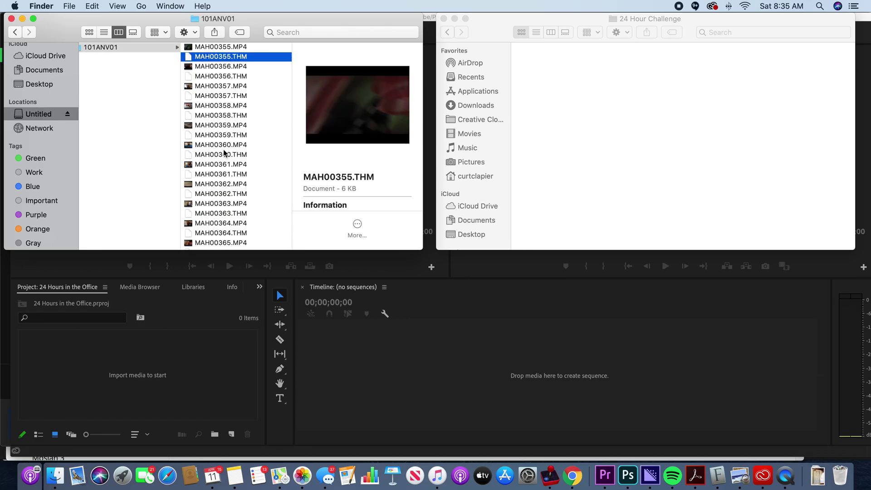
key("Down")
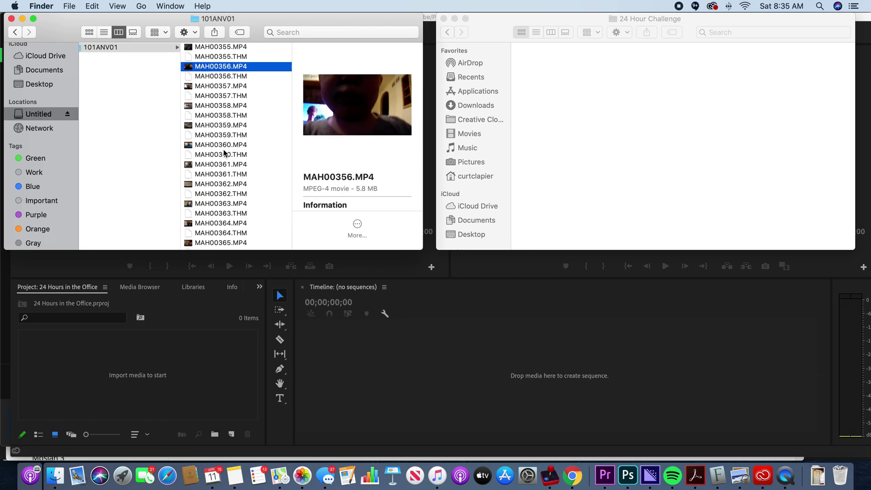
key("Down")
key("Down")
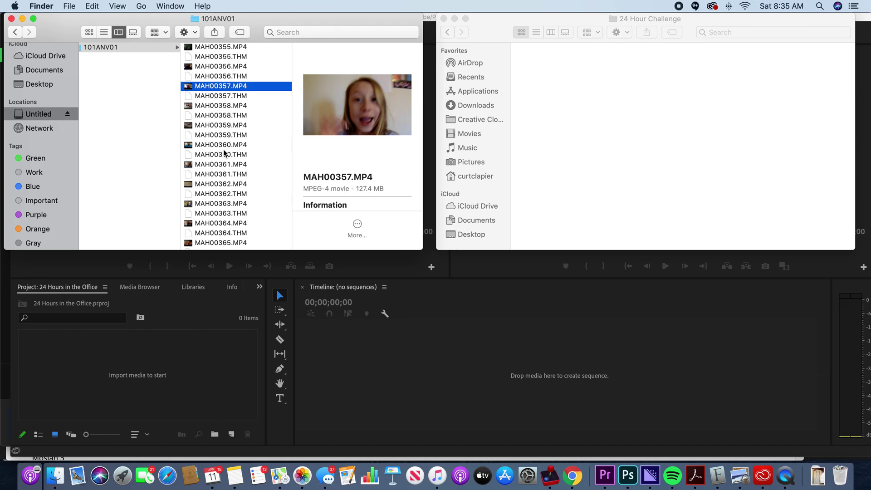
scroll(225, 105, "down", 1)
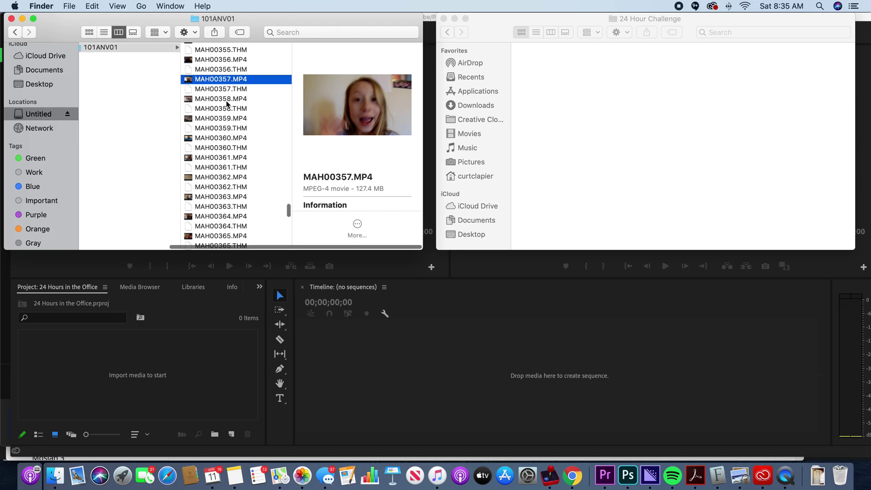
right_click(227, 79)
left_click(244, 294)
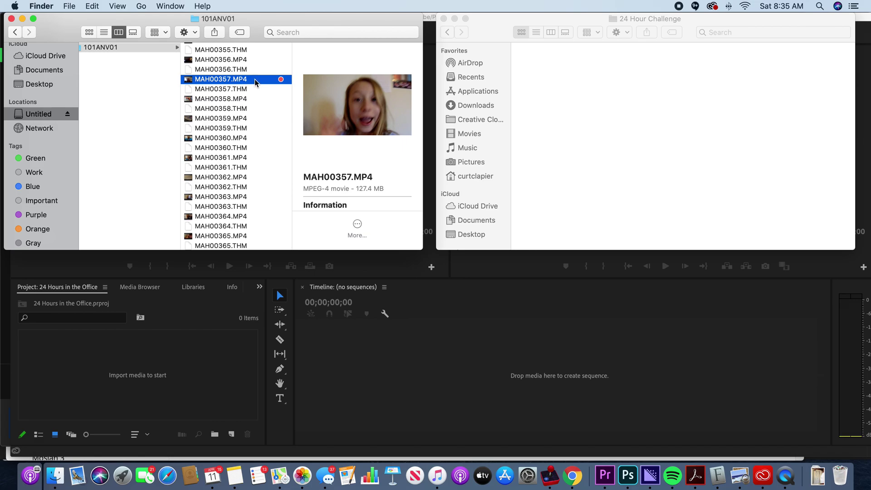
Check clips MAH00358.MP4 and MAH00359.MP4, and copy MAH00357.MP4 into the 24 Hour Challenge folder.
left_click(248, 98)
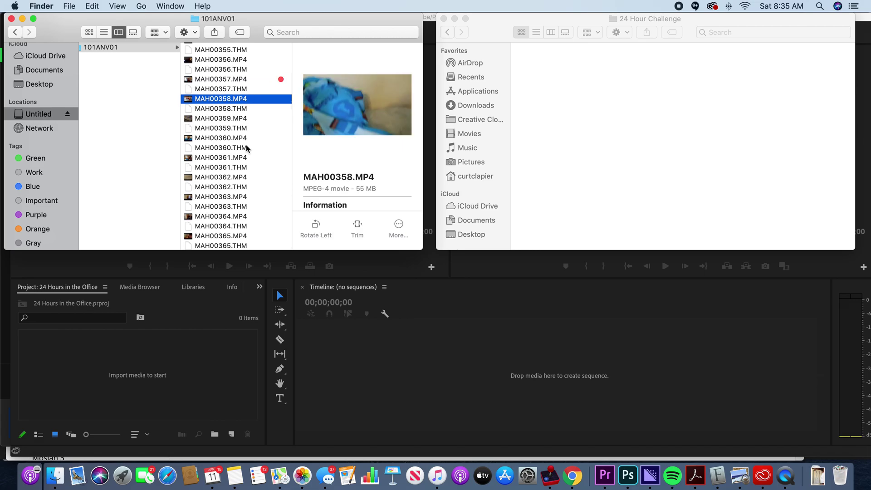
left_click(244, 119)
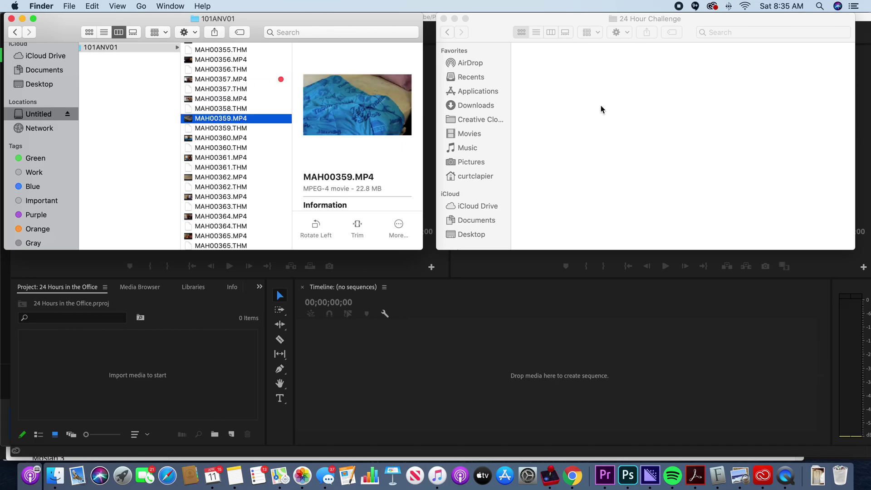
left_click_drag(241, 82, 586, 111)
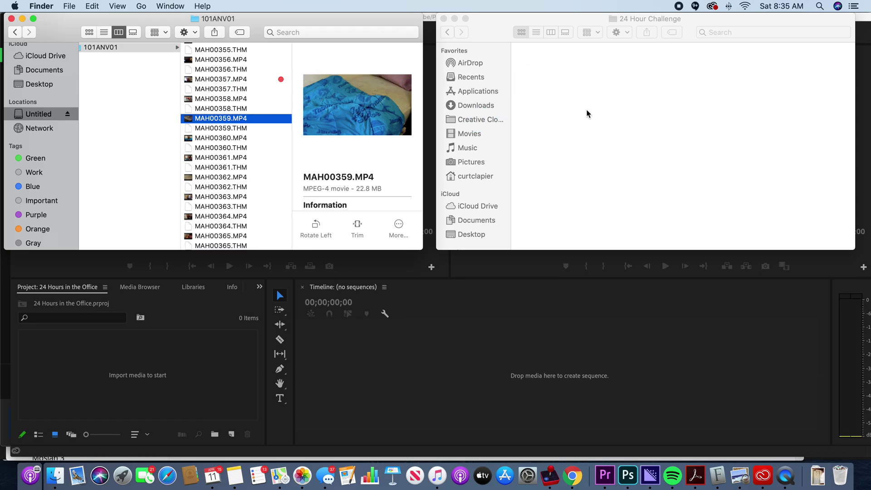
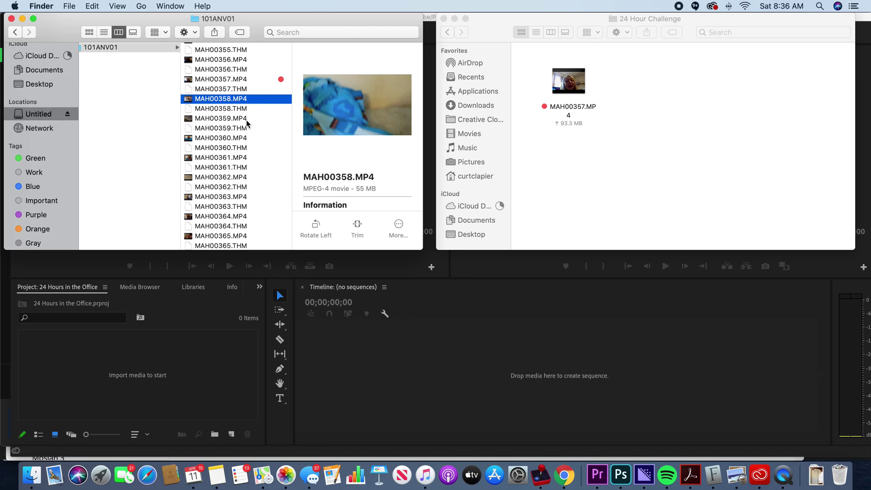
Copy the clips MAH00358.MP4 through MAH00382.MP4, leaving out the THM files, from the camera drive into the 24 Hour Challenge folder.
left_click(247, 119, "super")
left_click(249, 137, "super")
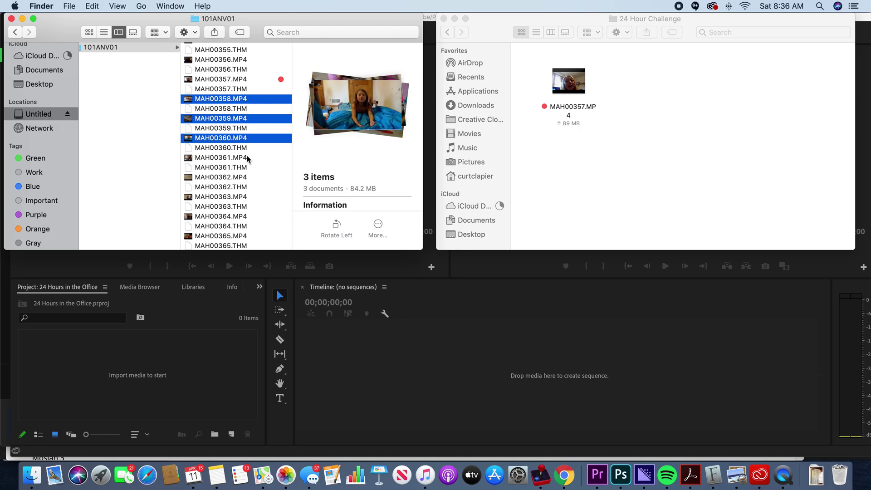
left_click(246, 157, "super")
left_click(247, 177, "super")
left_click(248, 197, "super")
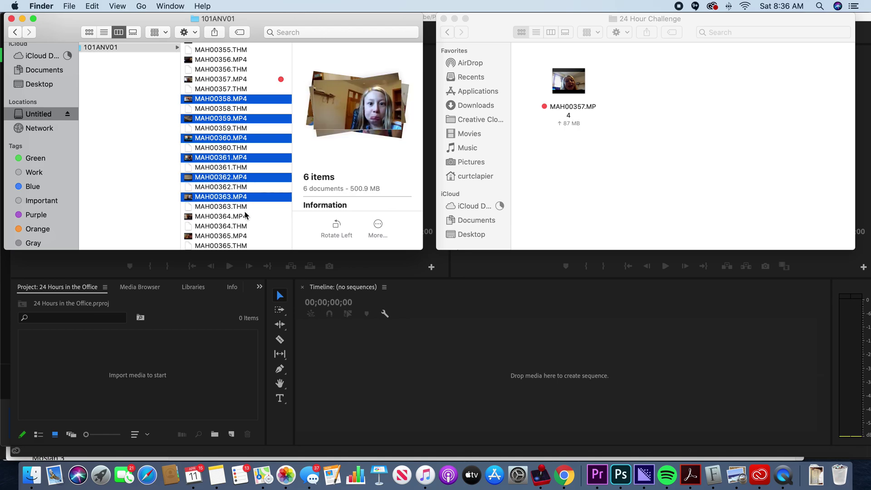
left_click(245, 217, "super")
left_click(245, 236, "super")
scroll(267, 178, "down", 5)
scroll(265, 171, "up", 3)
scroll(265, 171, "down", 5)
left_click(243, 74, "super")
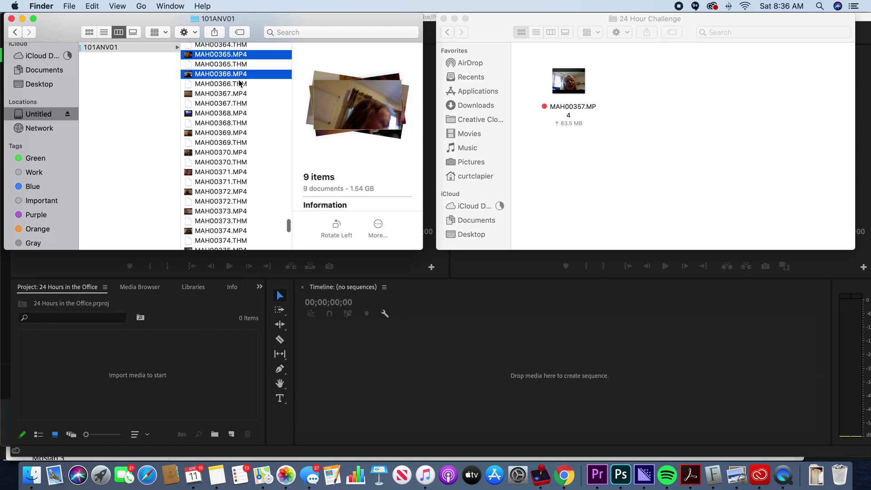
left_click(238, 94, "super")
left_click(243, 114, "super")
left_click(240, 133, "super")
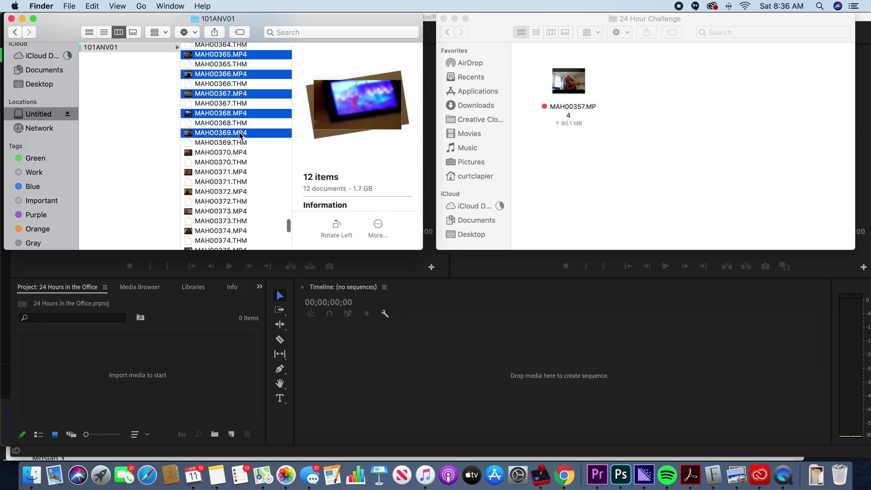
left_click(239, 153, "super")
scroll(238, 154, "up", 1)
left_click(240, 186, "super")
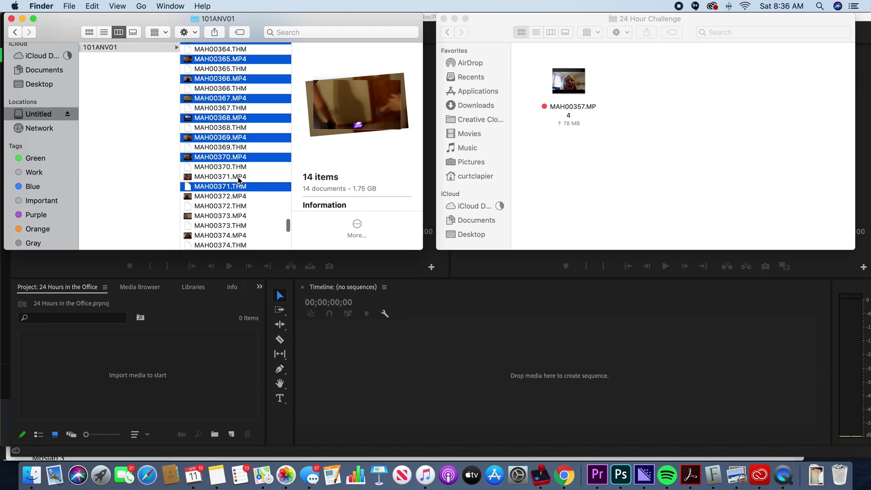
left_click(239, 186, "super")
left_click(240, 176, "super")
left_click(241, 196, "super")
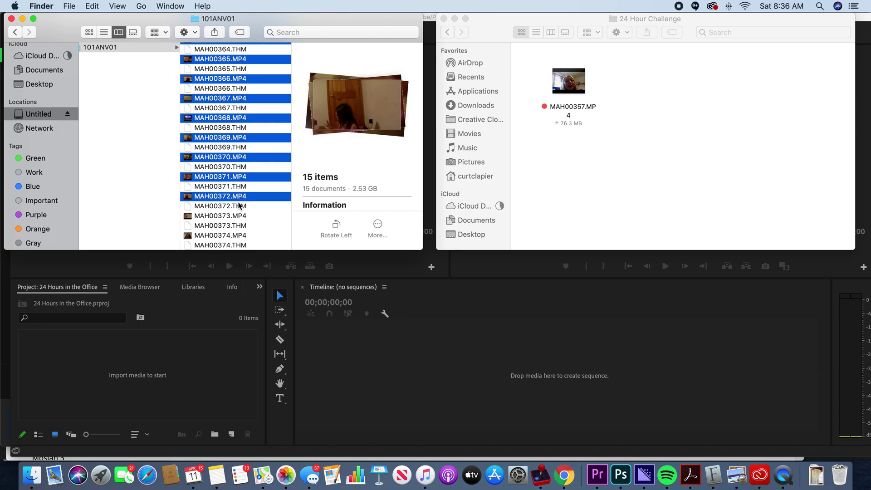
left_click(241, 216, "super")
scroll(243, 204, "down", 8)
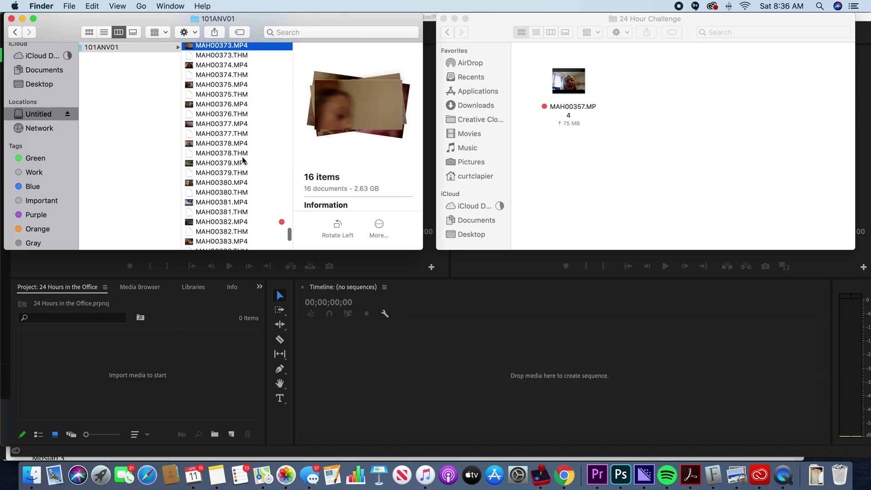
left_click(236, 84, "super")
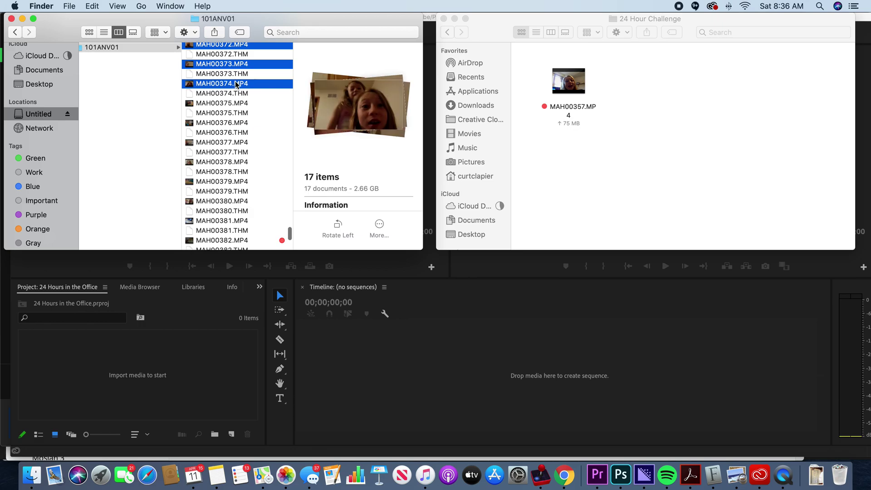
left_click(236, 103, "super")
left_click(233, 123, "super")
left_click(234, 142, "super")
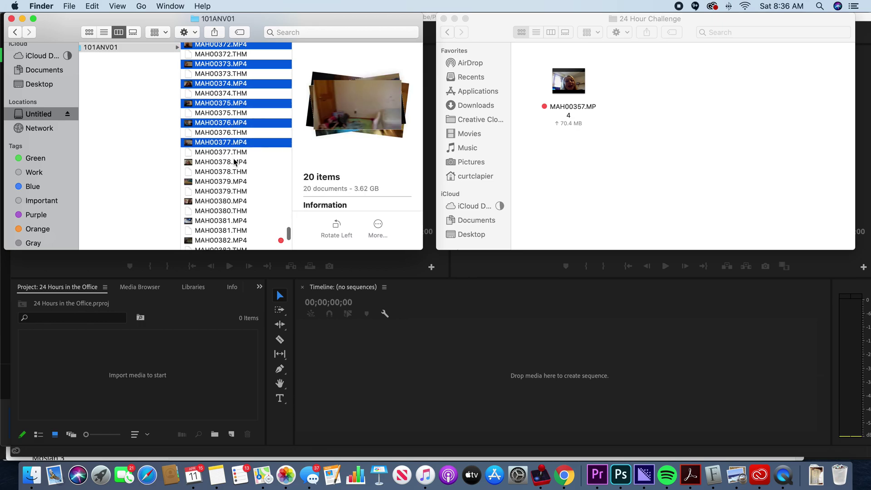
left_click(235, 162, "super")
left_click(230, 181, "super")
left_click(231, 202, "super")
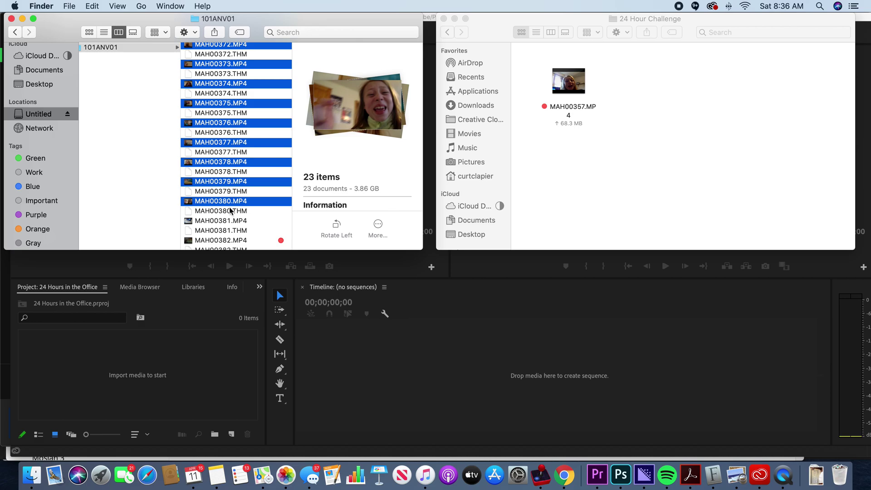
left_click(236, 221, "super")
left_click(236, 240, "super")
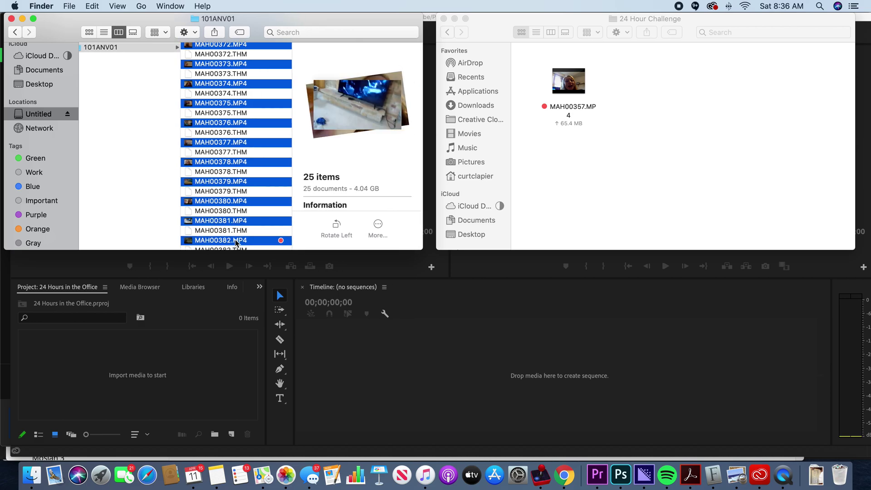
left_click_drag(221, 223, 695, 189)
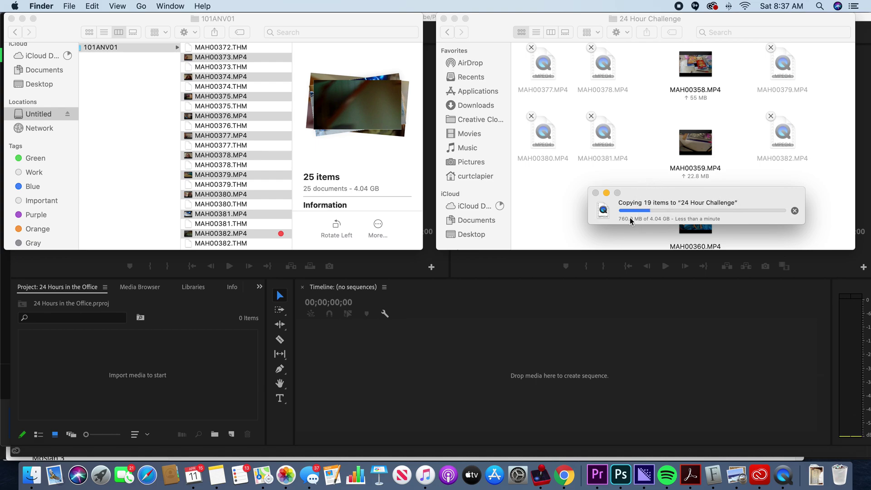
Switch to Premiere Pro and import clips MAH00357.MP4 through MAH00374.MP4 from the 24 Hour Challenge folder in Documents.
left_click(552, 340)
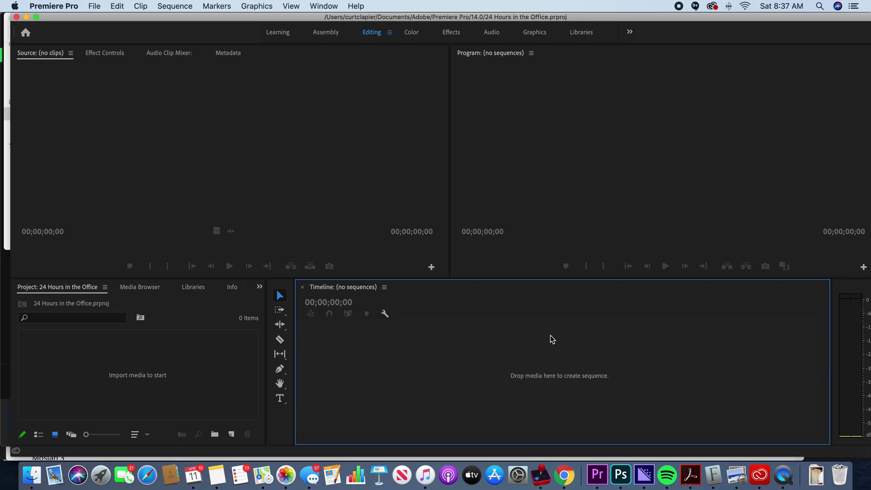
left_click(95, 6)
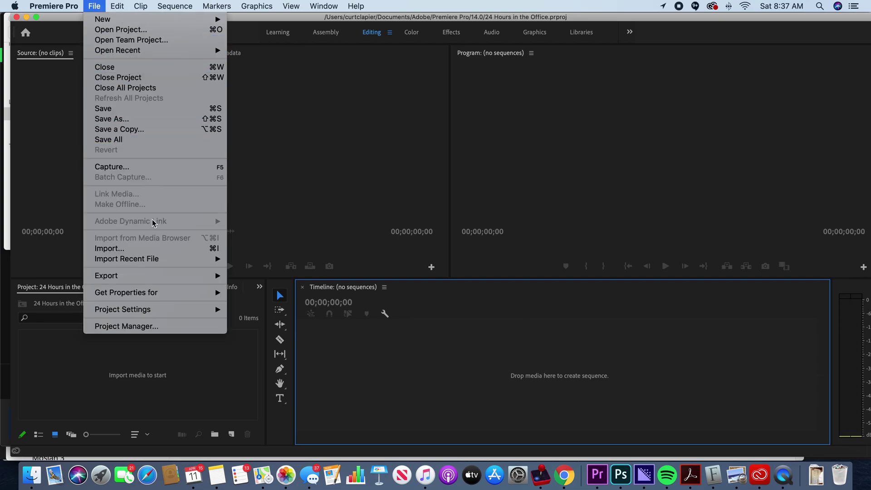
left_click(166, 250)
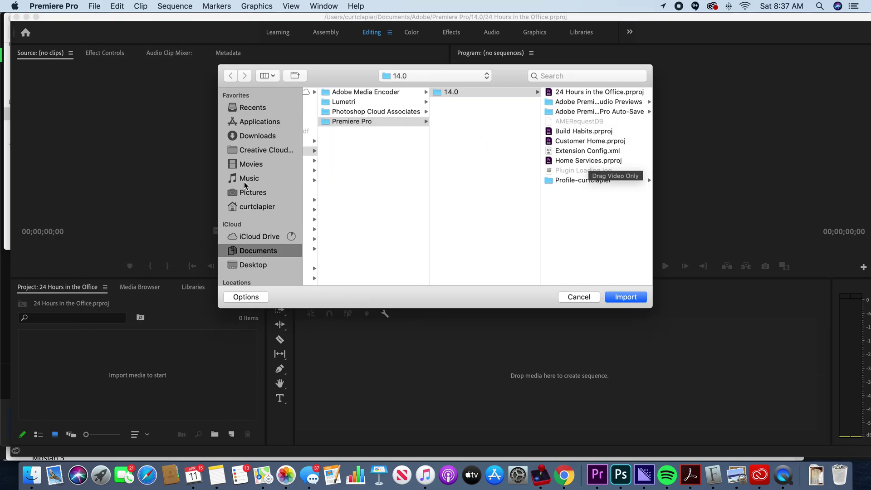
left_click(259, 253)
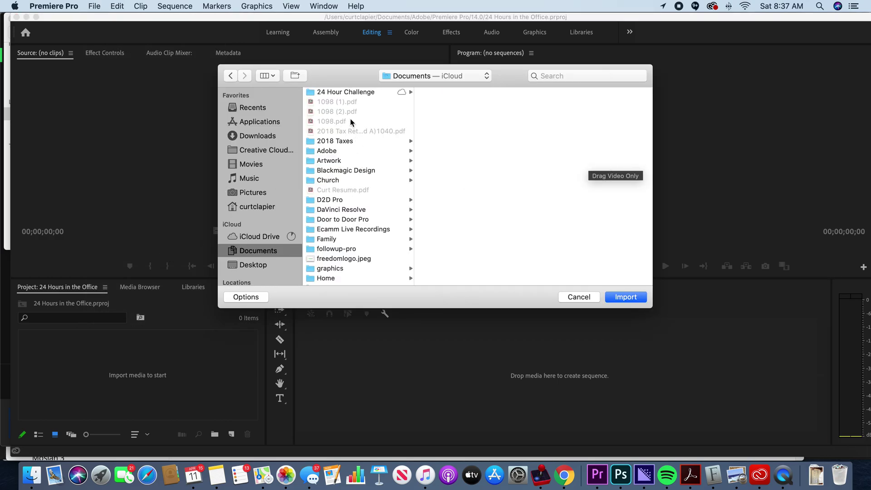
left_click(352, 93)
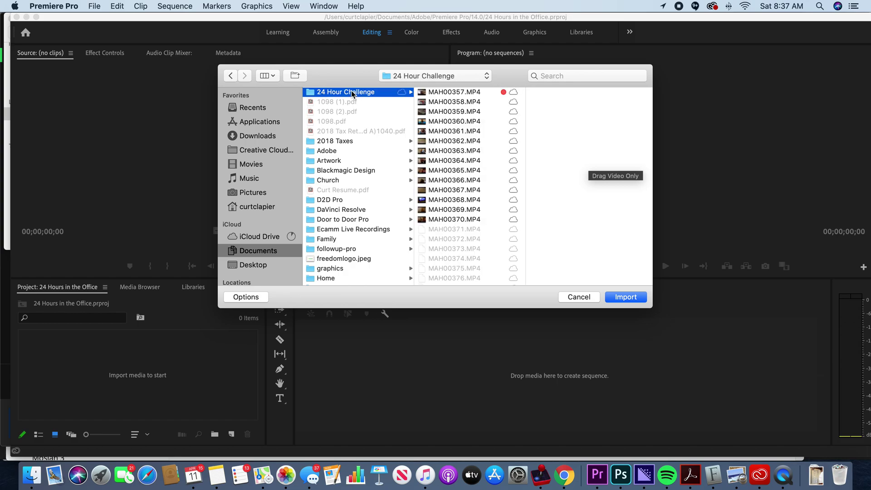
left_click(479, 92)
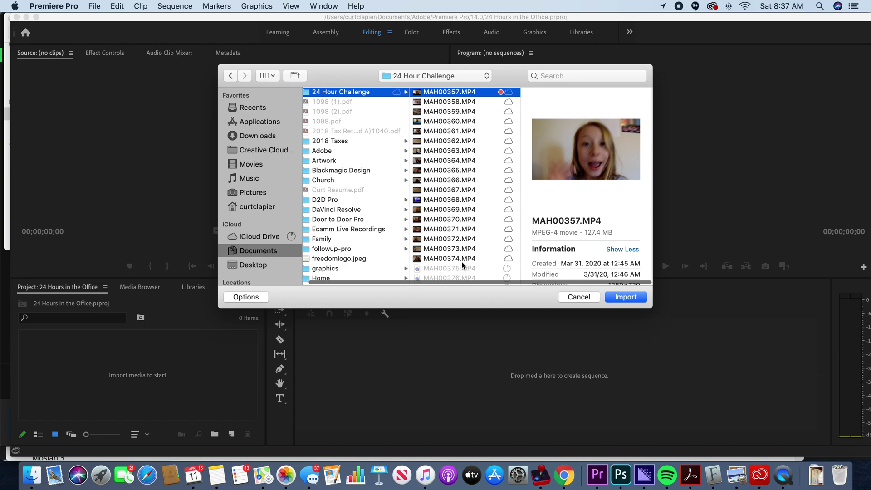
left_click(462, 261, "shift")
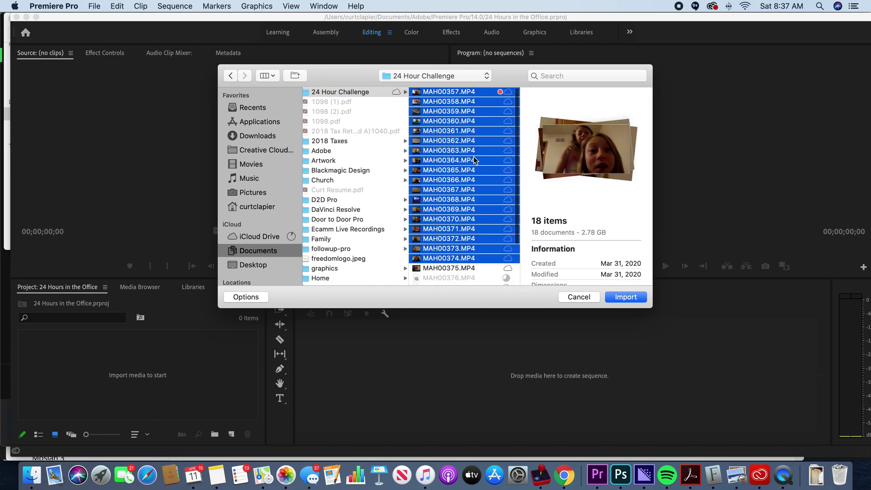
left_click(620, 296)
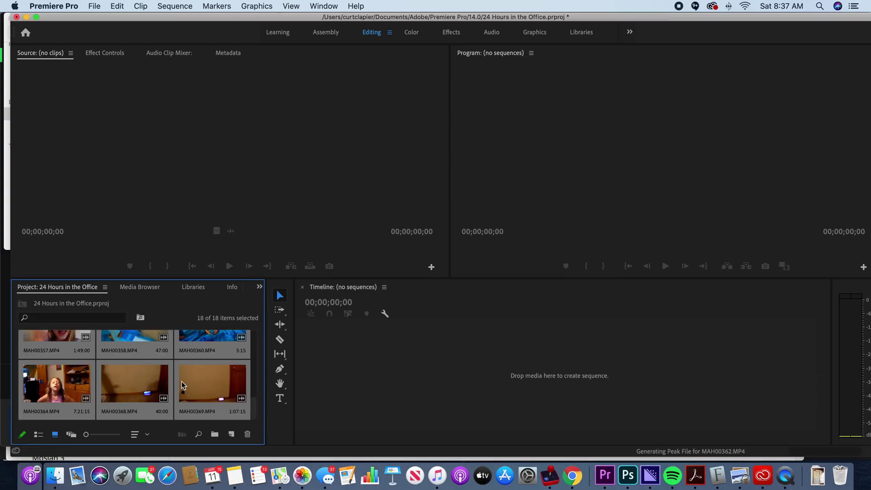
Switch to Finder to check the copy progress and look through the clip thumbnails imported into the project.
key("super+Tab")
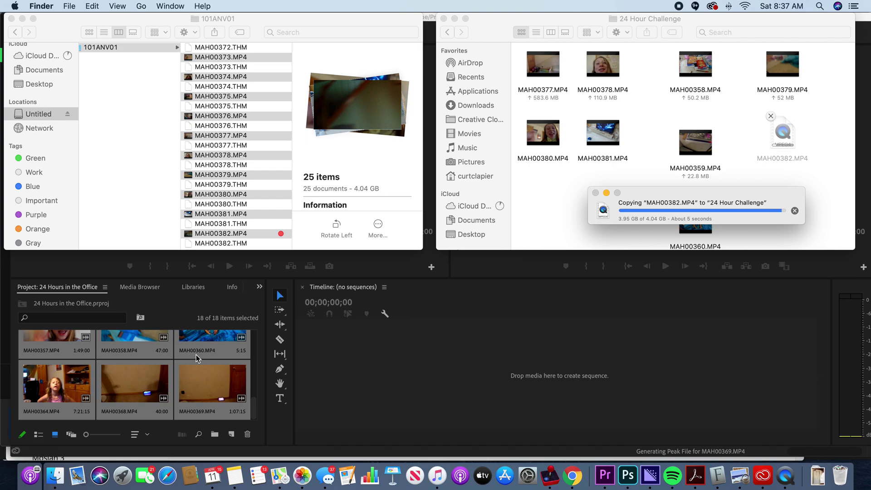
scroll(196, 355, "down", 3)
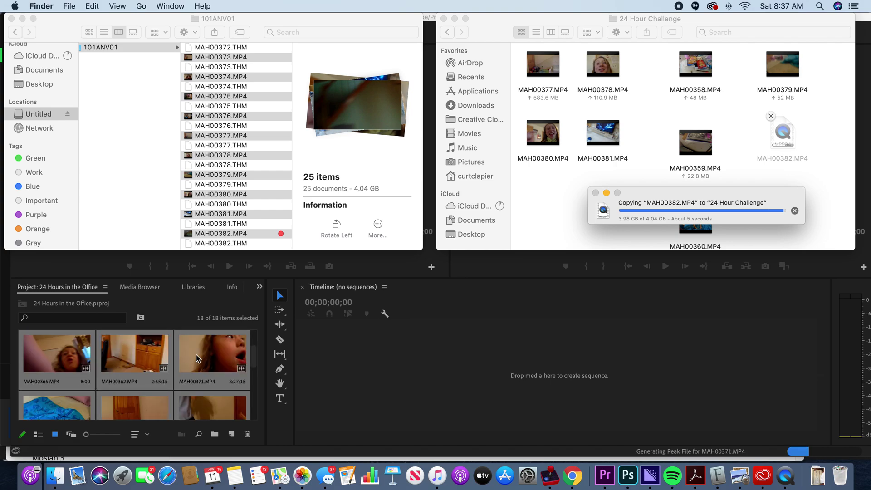
scroll(196, 358, "down", 2)
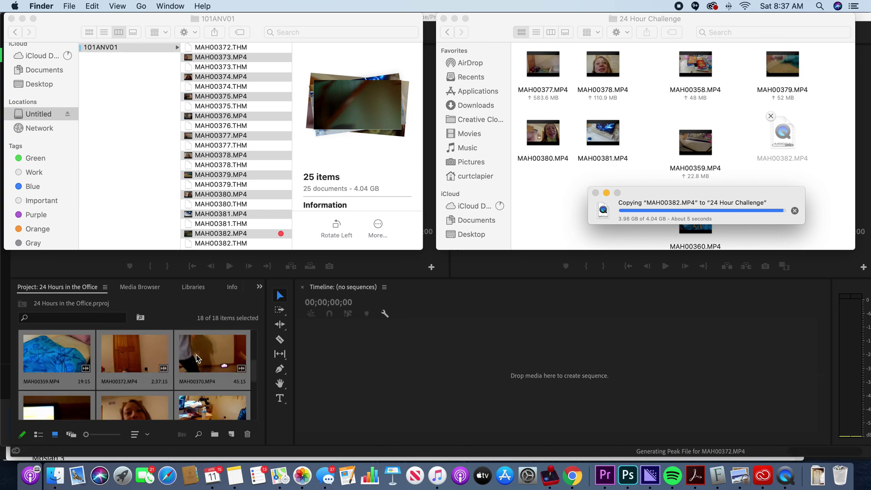
scroll(196, 358, "down", 2)
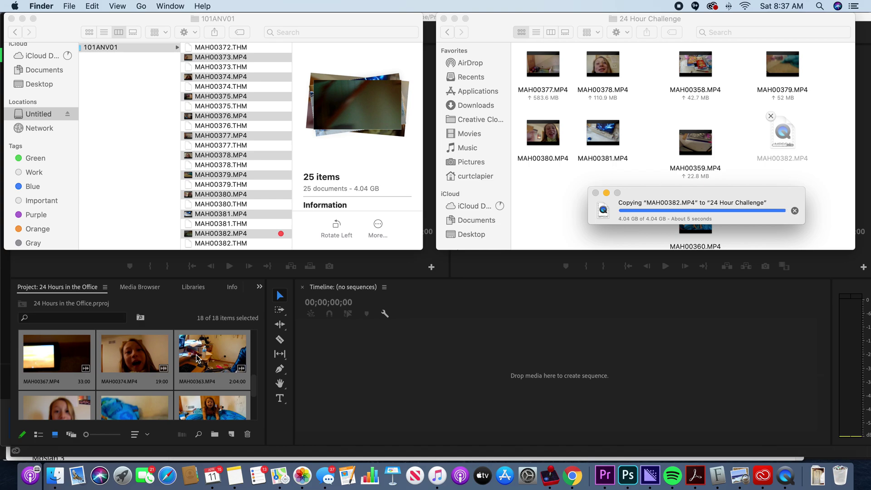
scroll(196, 357, "down", 3)
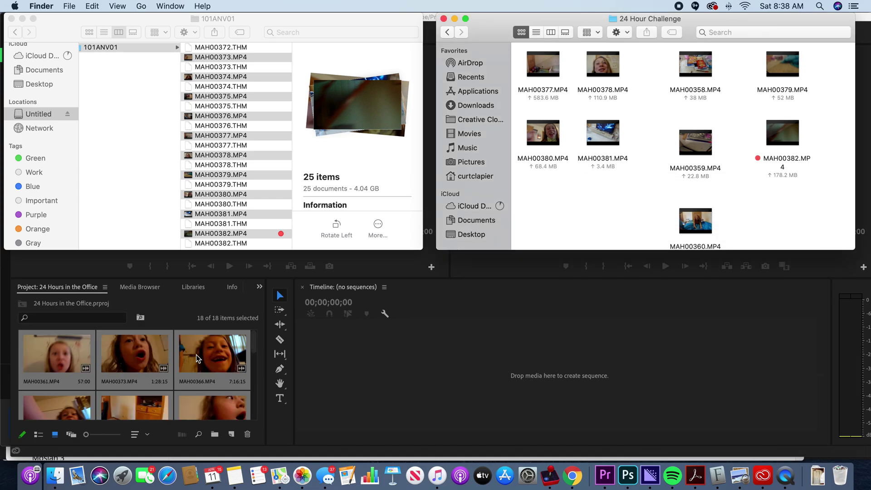
scroll(196, 357, "down", 3)
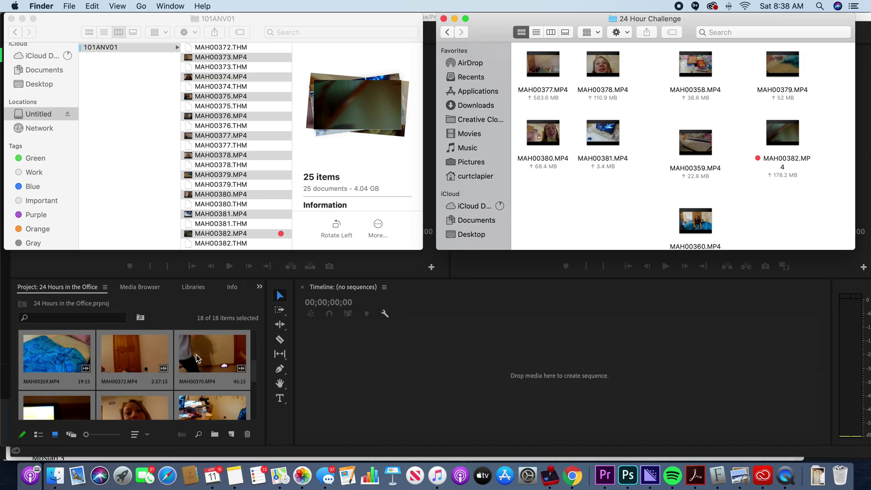
scroll(197, 359, "down", 3)
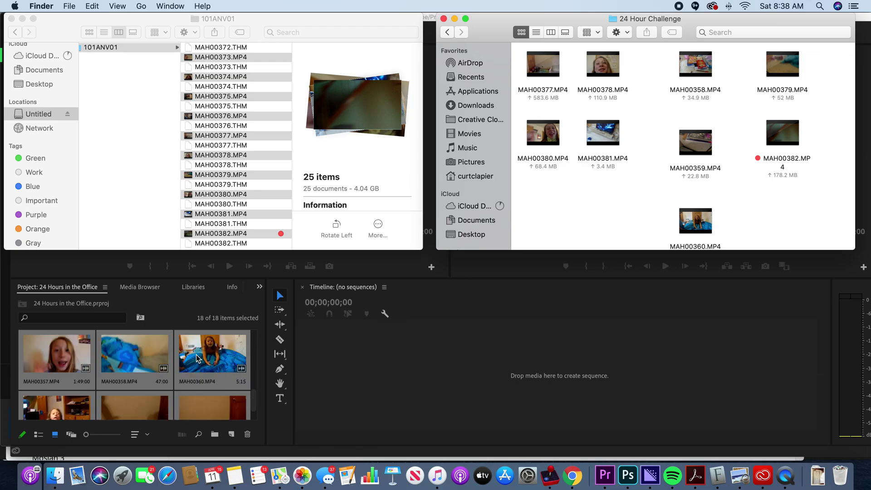
scroll(196, 357, "down", 2)
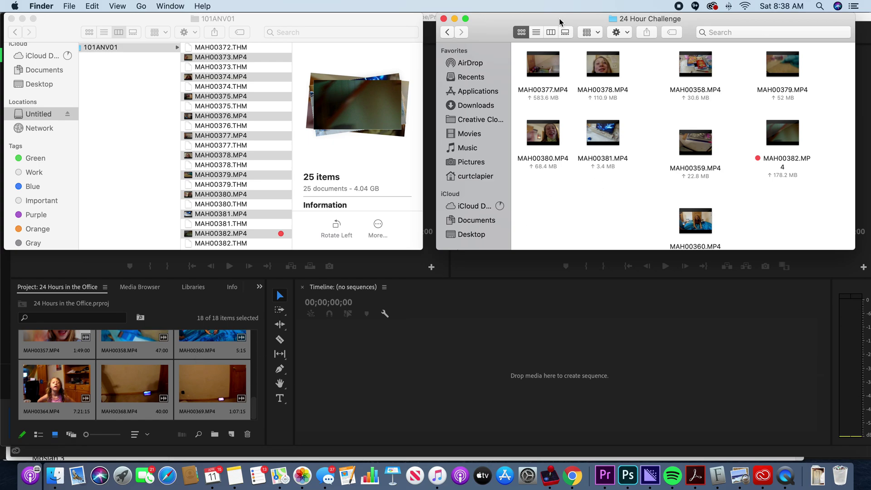
Show the 24 Hour Challenge folder as a list and add clips MAH00375.MP4 through MAH00382.MP4 to the Premiere Pro project.
left_click(536, 32)
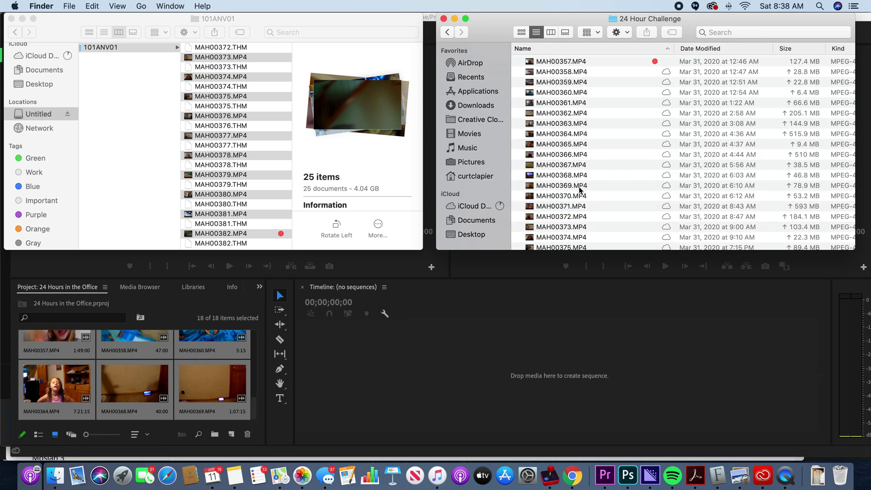
scroll(574, 241, "down", 3)
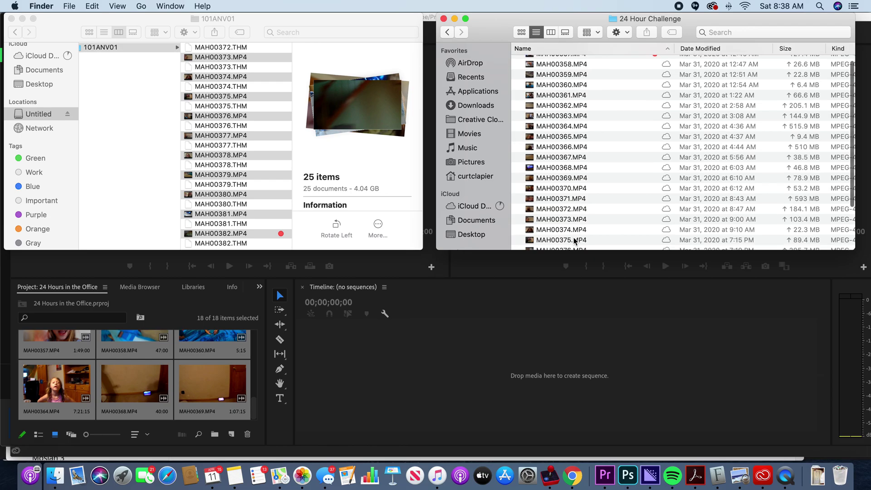
left_click(568, 216)
scroll(568, 211, "down", 3)
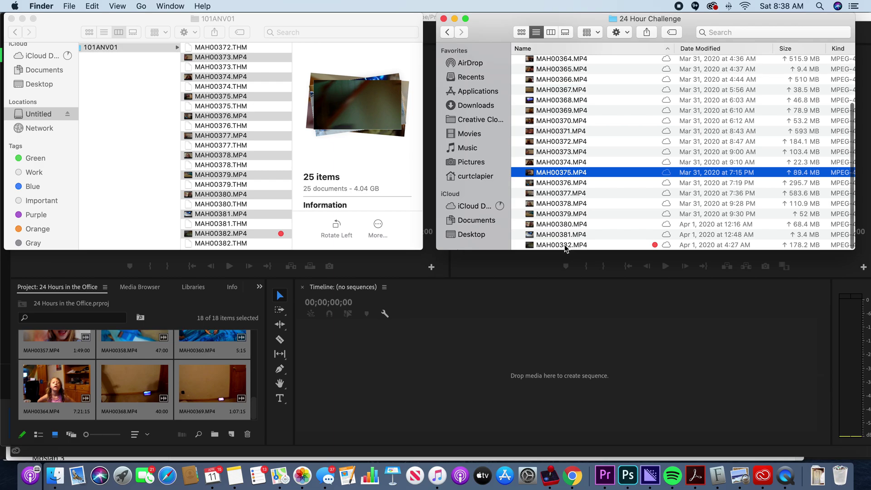
left_click(565, 245, "shift")
left_click_drag(579, 183, 181, 365)
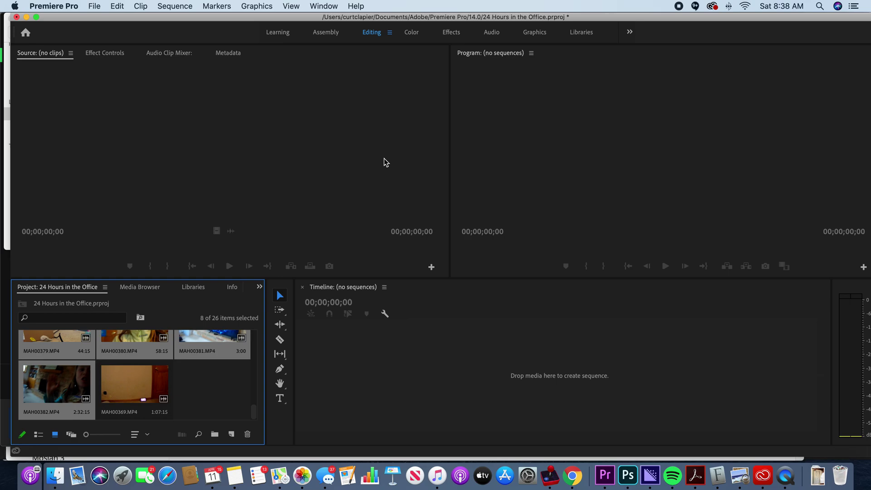
Check the Finder windows, return to Premiere Pro and save the 24 Hours in the Office project.
left_click(54, 476)
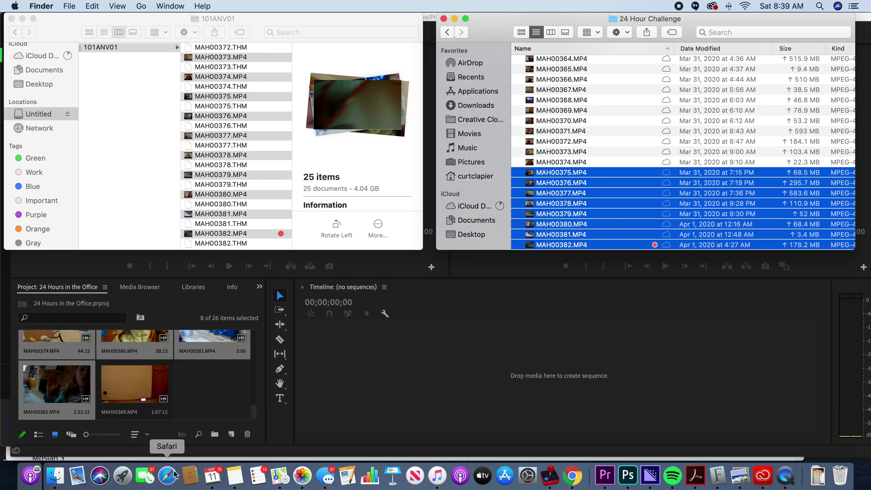
left_click(377, 398)
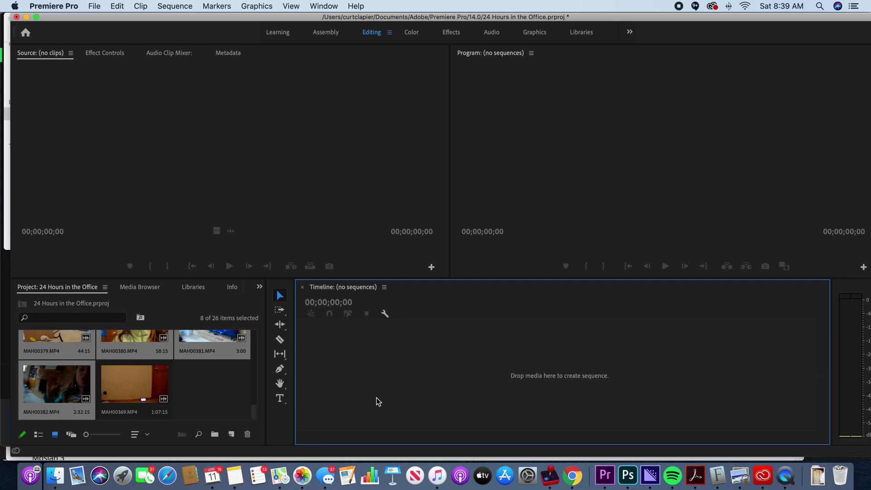
key("super+s")
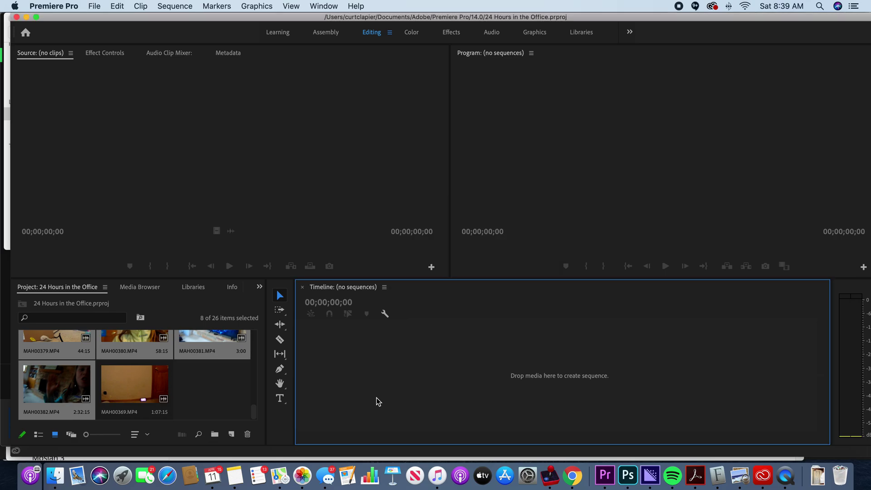
key("super+s")
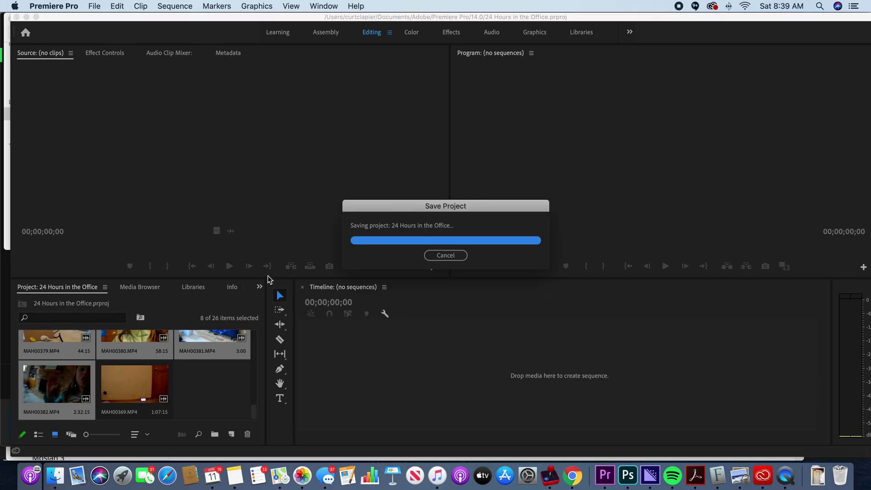
left_click(95, 7)
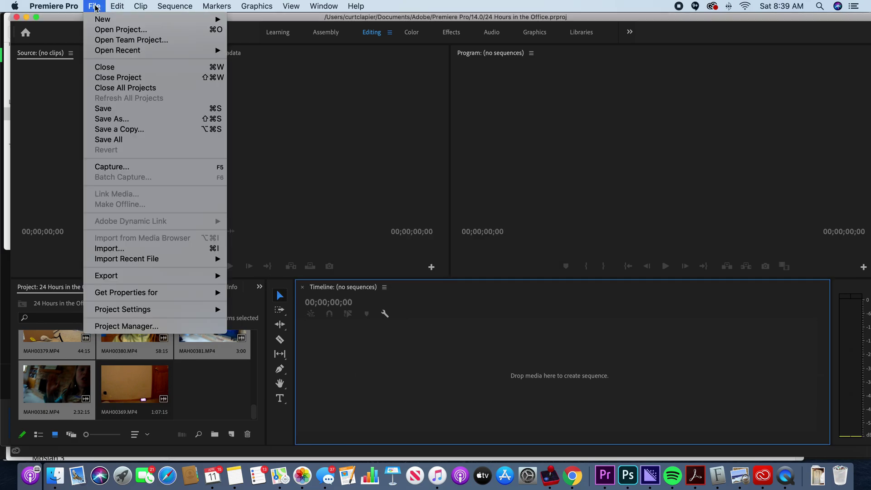
left_click(114, 109)
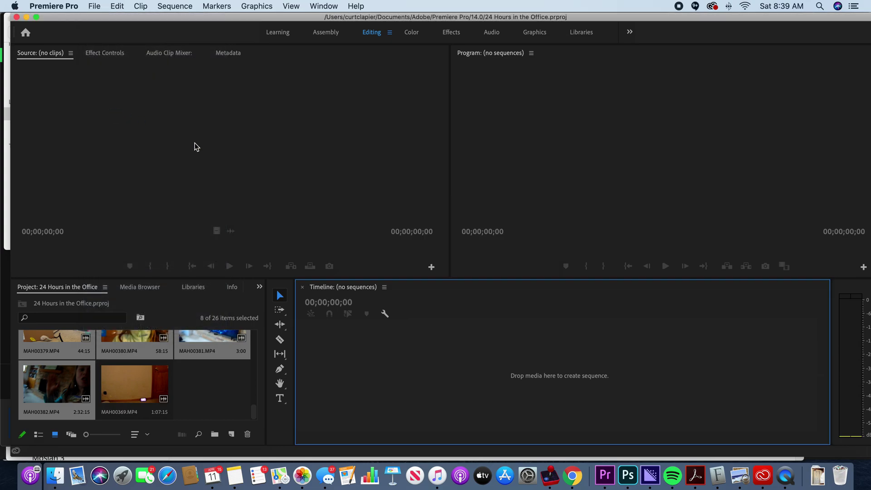
key("super+s")
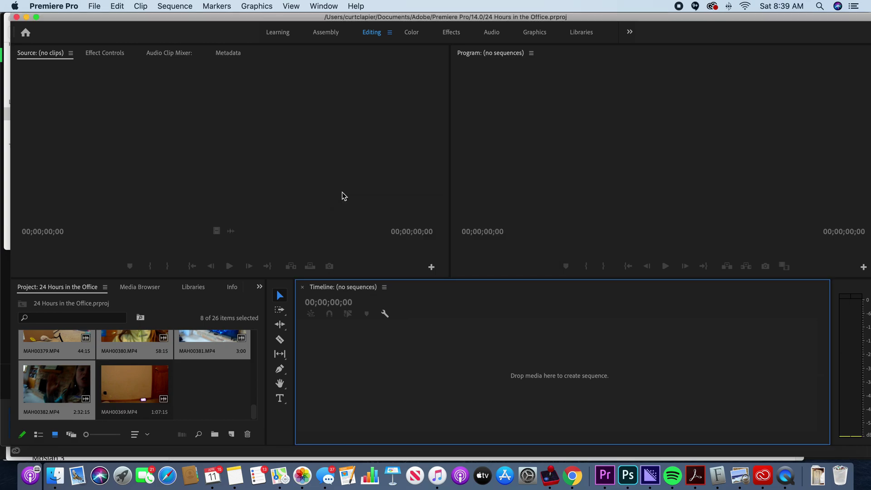